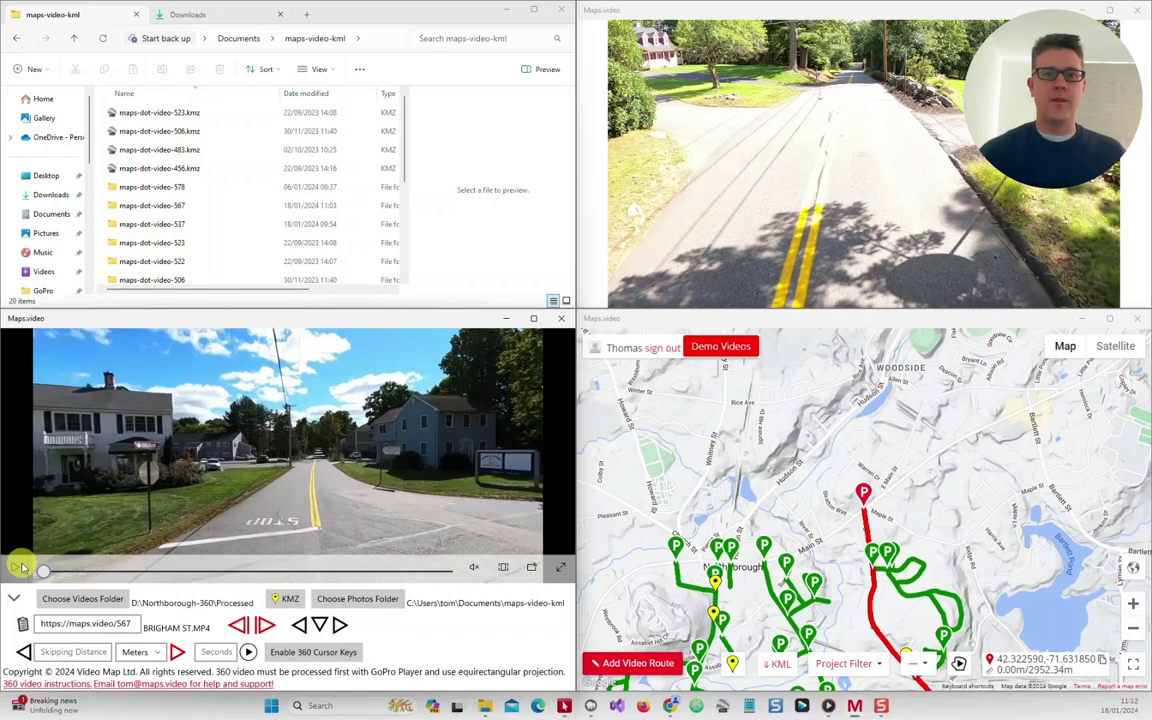
Zoom the satellite map in on Brigham St and turn the 360 video toward the roadside houses.
{"action": "left_click", "coordinate": [1129, 604]}
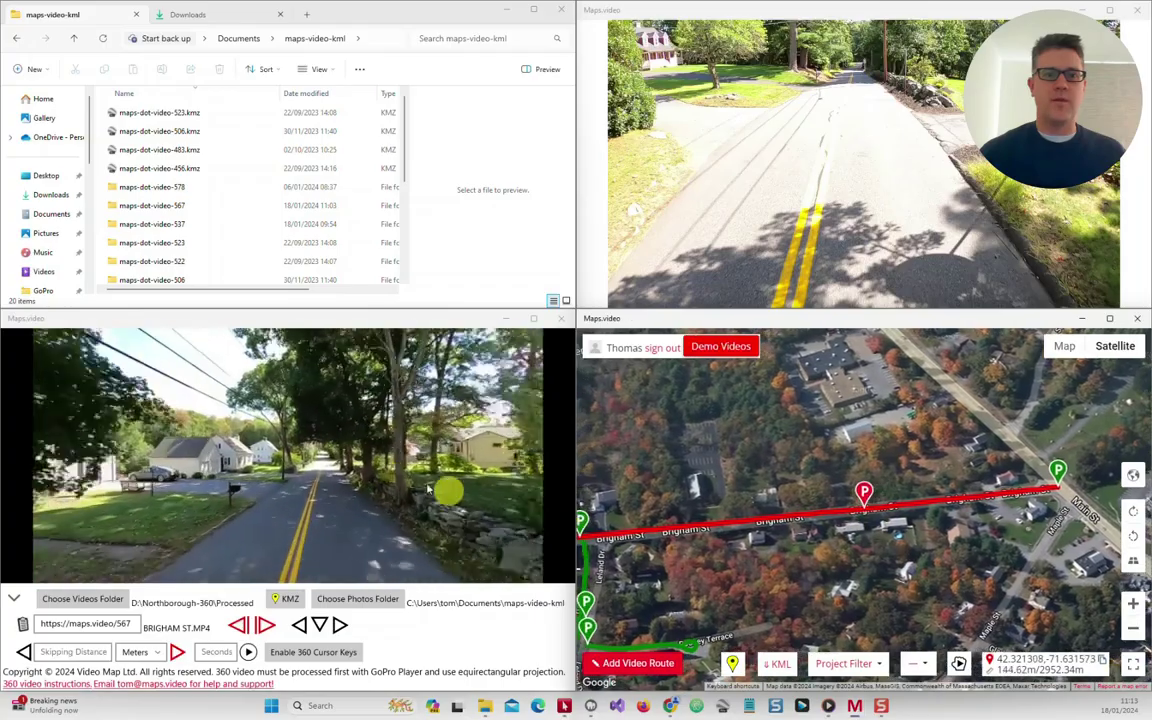
{"action": "left_click", "coordinate": [266, 440]}
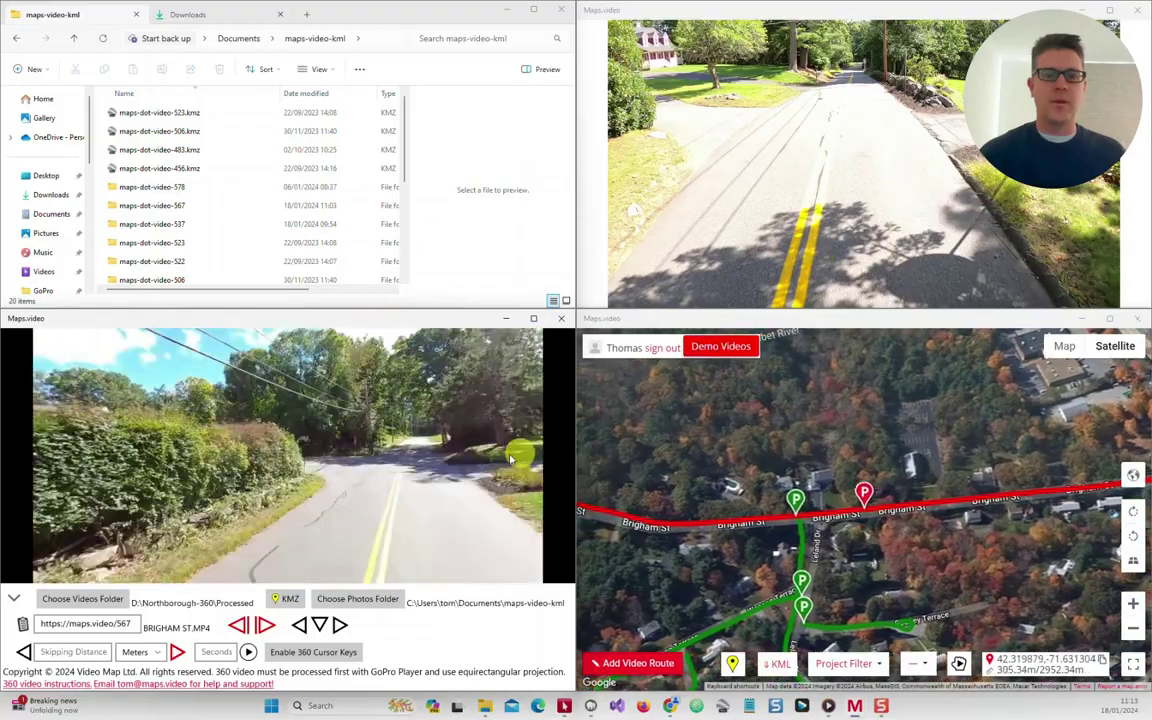
Play the video full screen and freeze the map while it plays.
{"action": "left_click", "coordinate": [565, 572]}
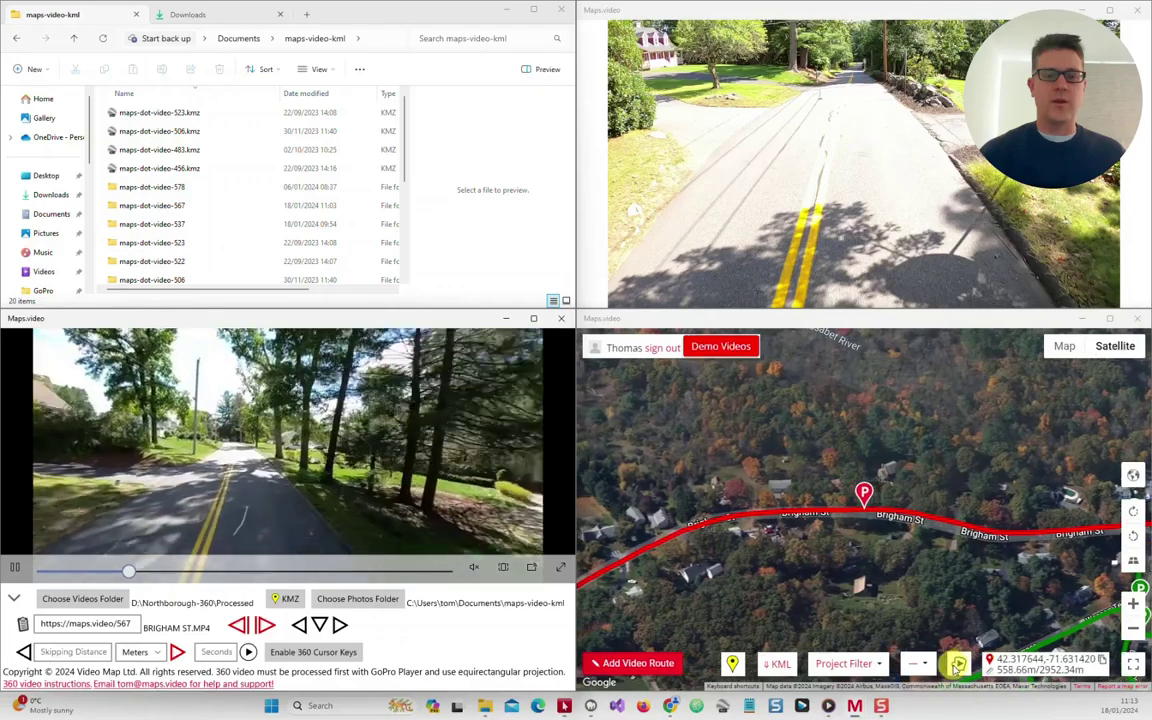
{"action": "left_click", "coordinate": [913, 618]}
{"action": "scroll", "coordinate": [895, 540], "scroll_direction": "down", "scroll_amount": 2}
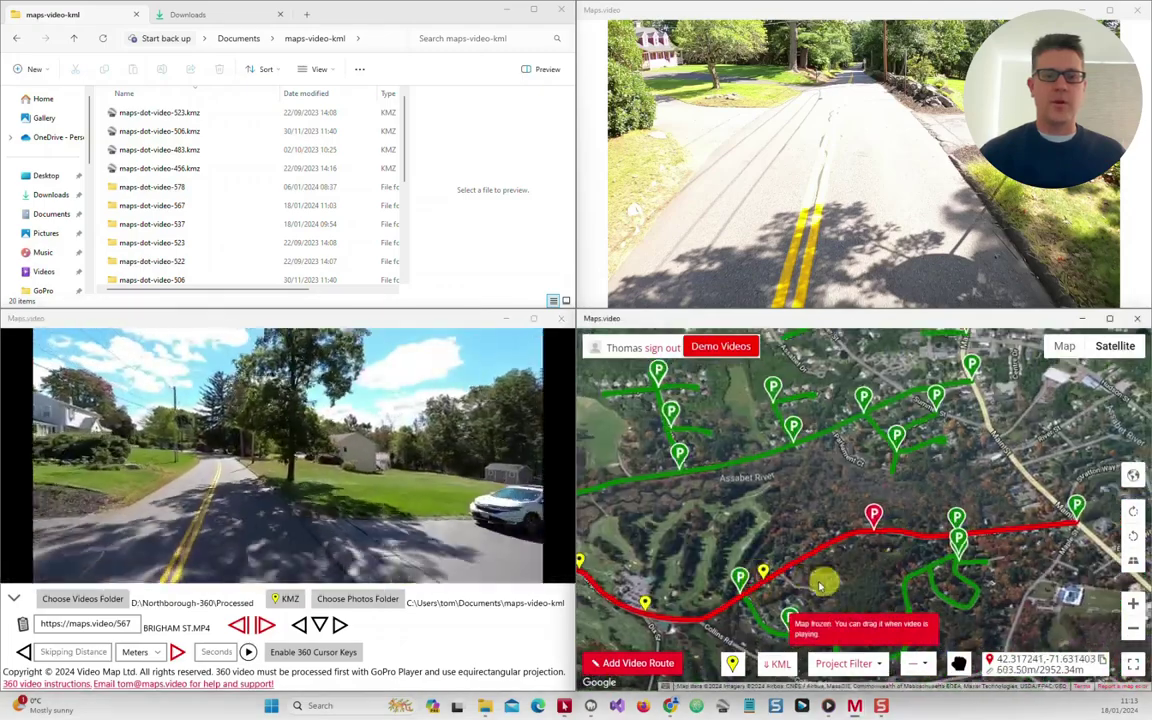
Open a yellow-marker roadside photo, jump the video along the red route, and bring up the website.
{"action": "left_click", "coordinate": [762, 573]}
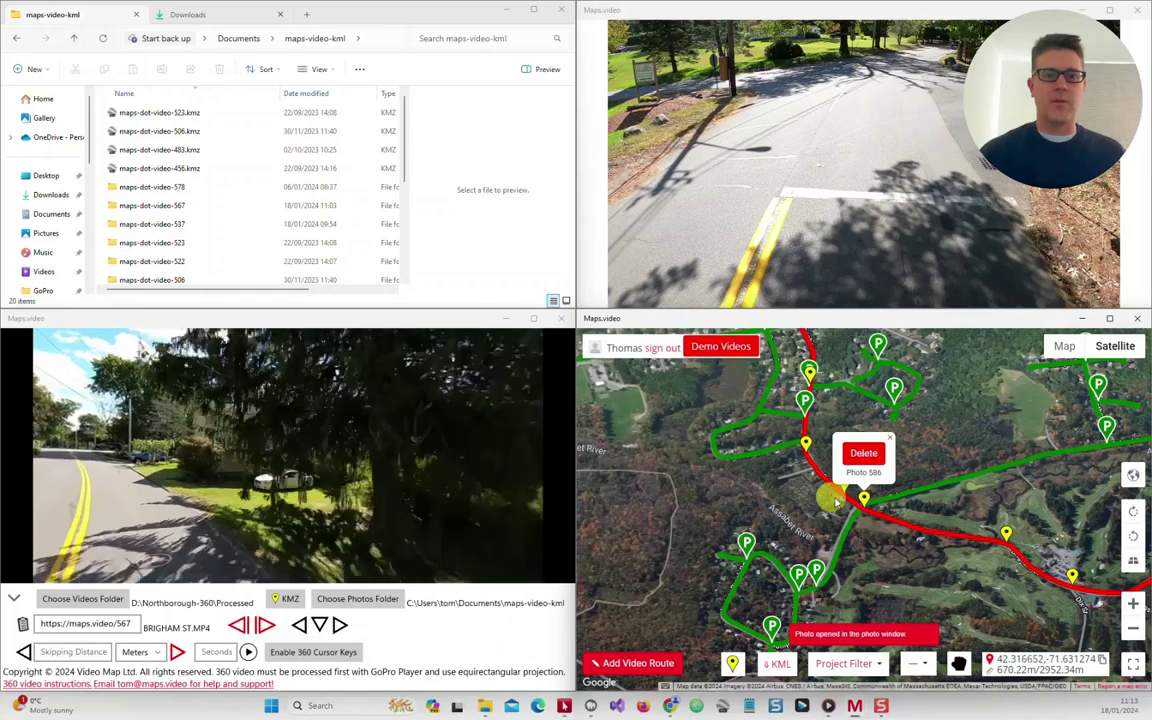
{"action": "left_click", "coordinate": [936, 534]}
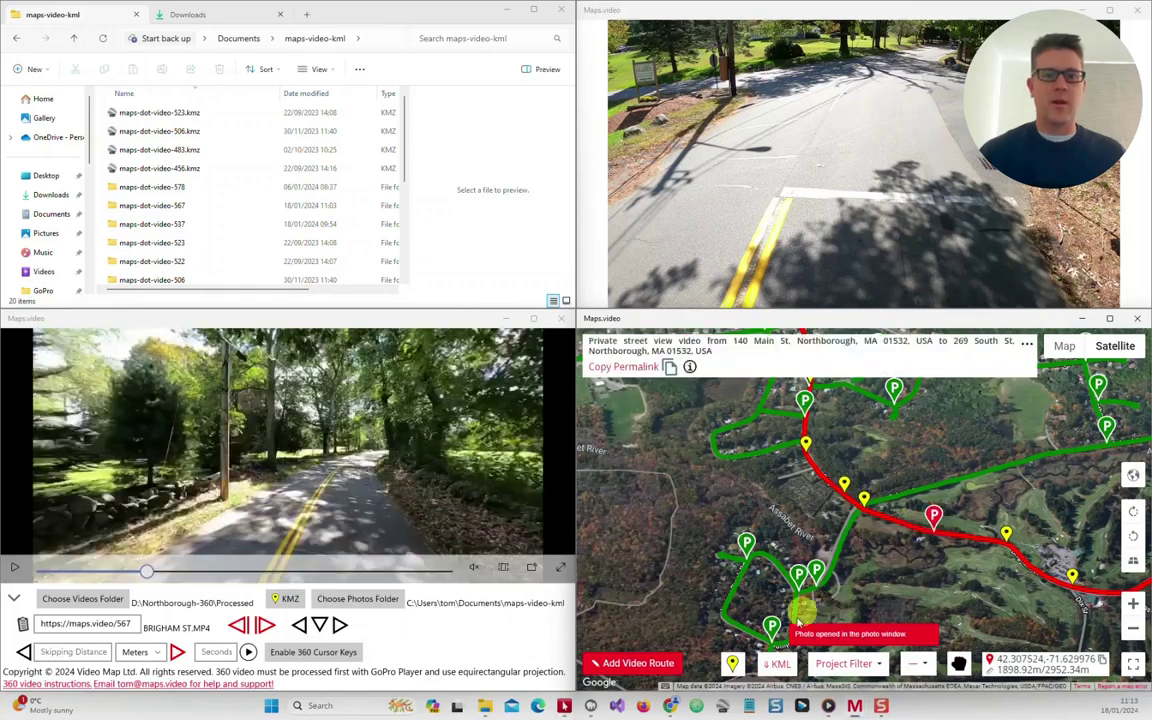
{"action": "left_click", "coordinate": [670, 706]}
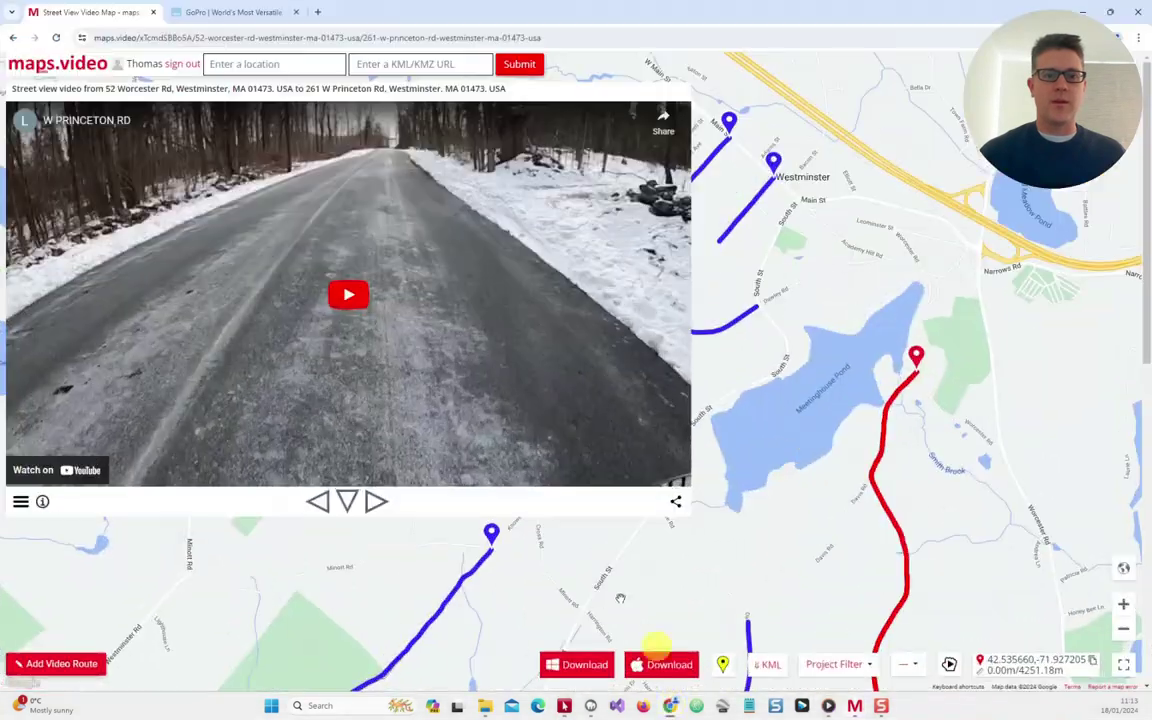
Search the web map for 'northbo' and go to Northborough, MA, USA.
{"action": "left_click", "coordinate": [236, 64]}
{"action": "type", "text": "northbo"}
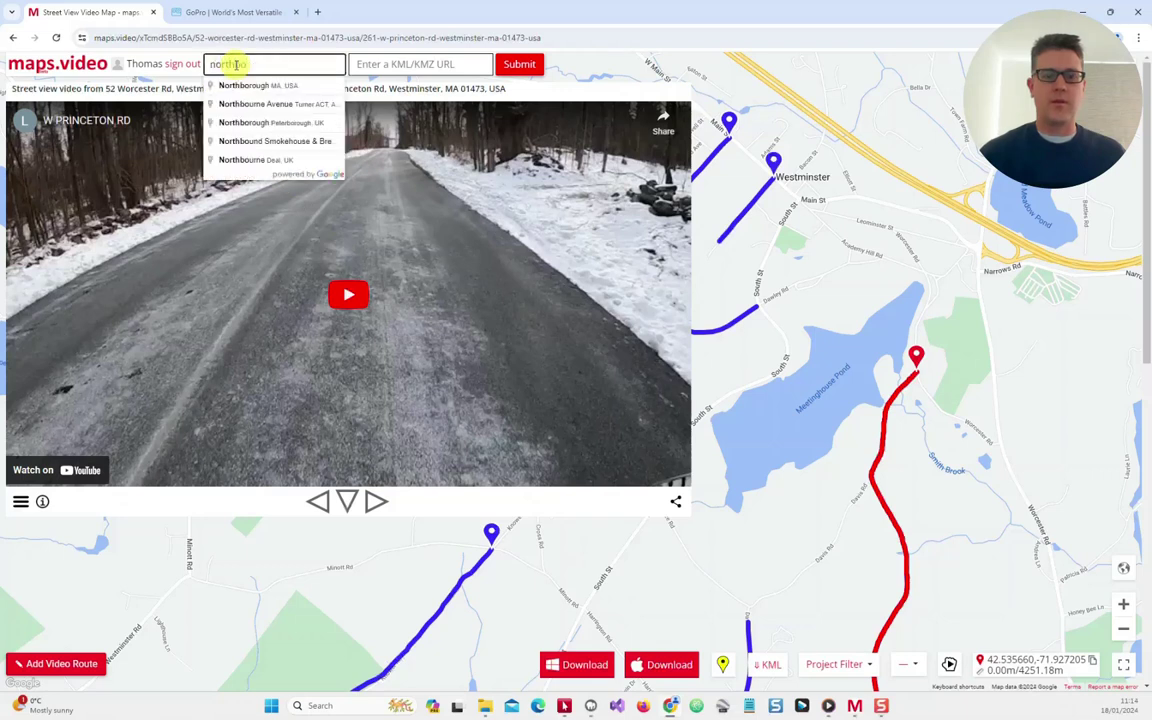
{"action": "left_click", "coordinate": [283, 88]}
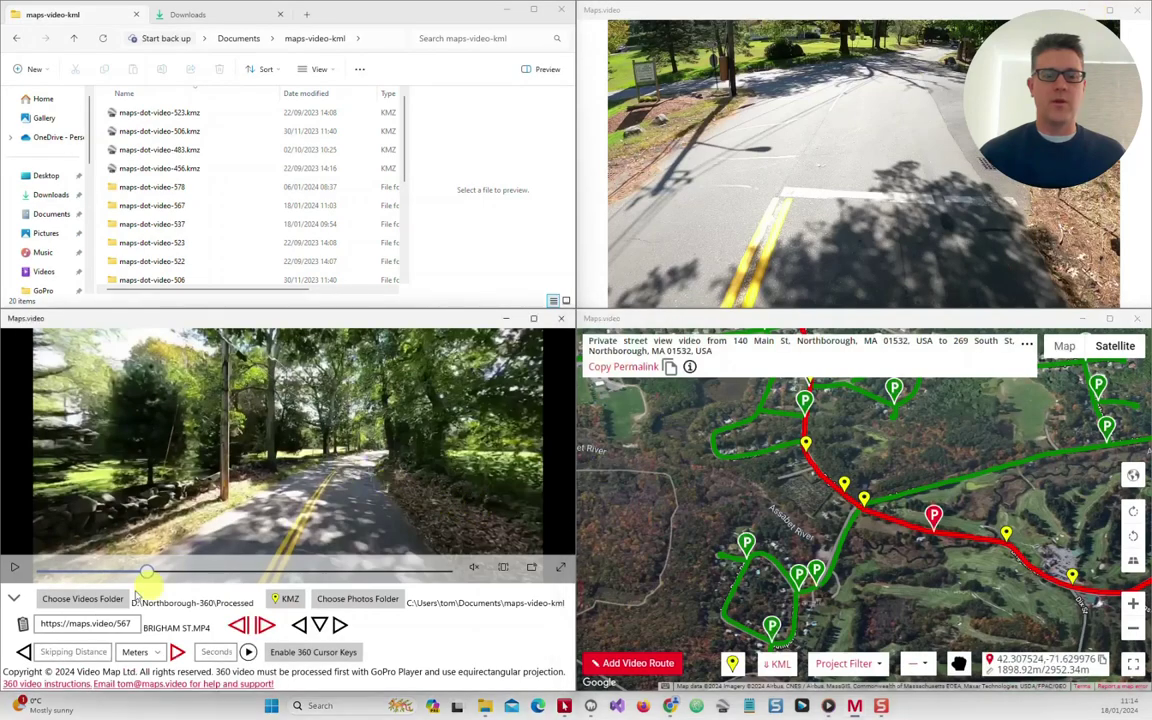
Open another roadside photo, seek the video to a new red-route point, and open the online route map.
{"action": "mouse_move", "coordinate": [22, 573]}
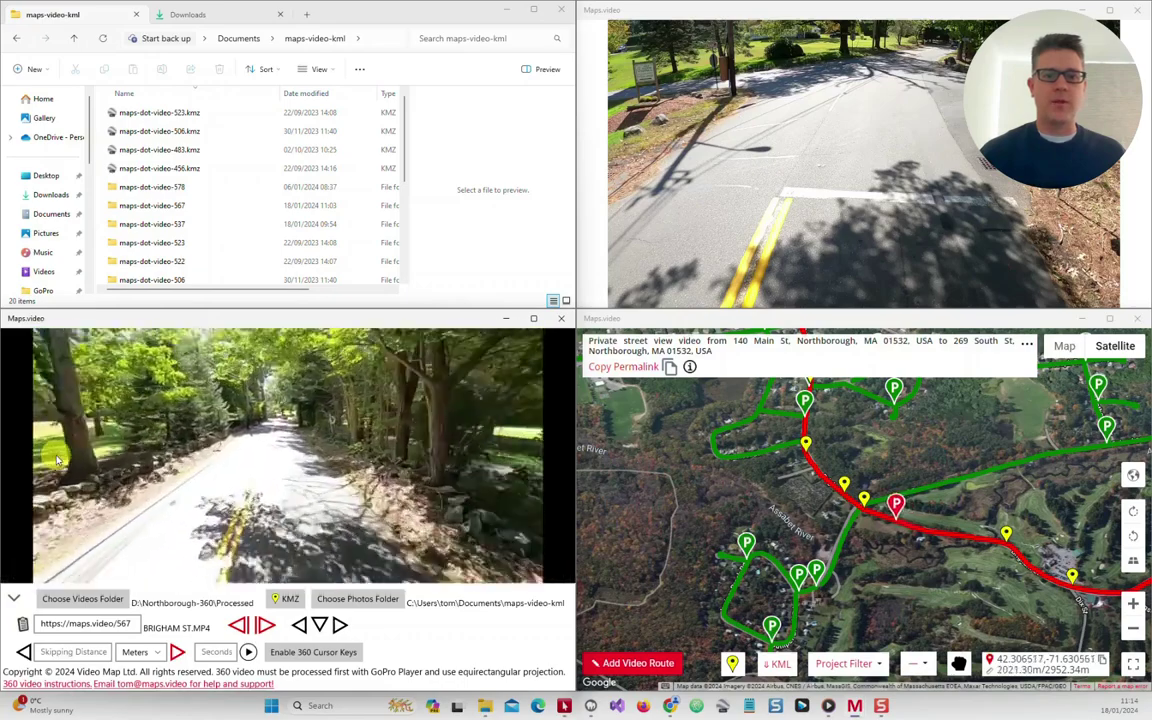
{"action": "left_click", "coordinate": [1005, 536]}
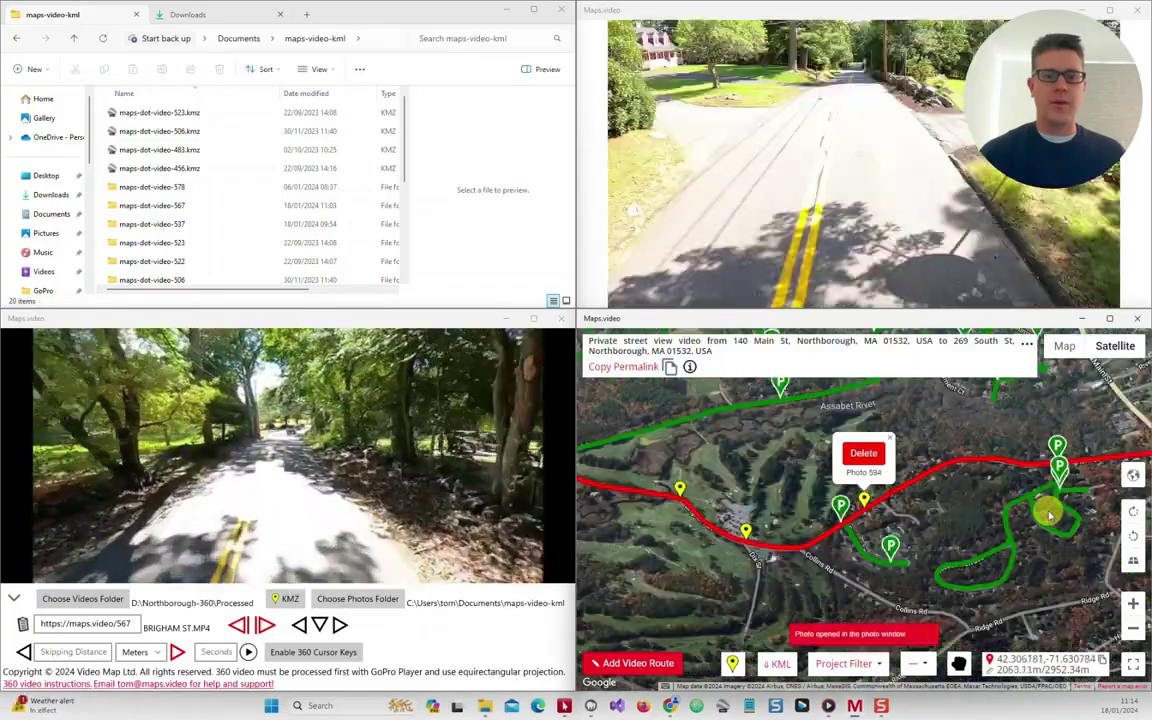
{"action": "left_click", "coordinate": [929, 468]}
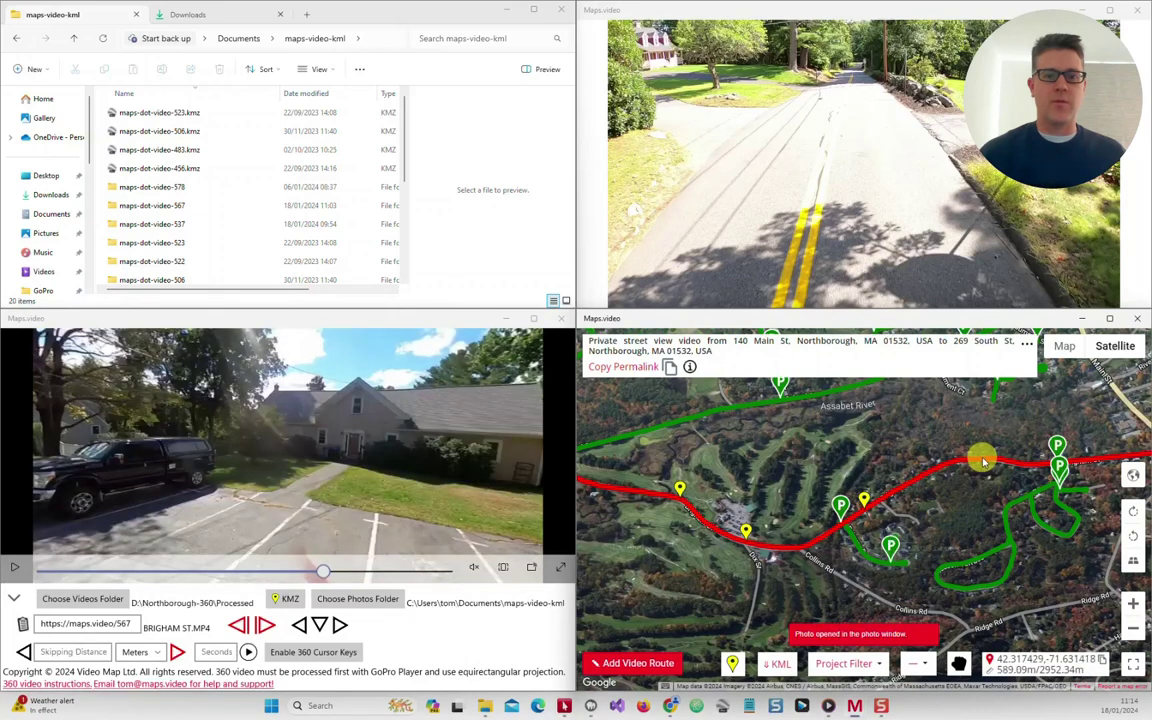
{"action": "left_click", "coordinate": [672, 664]}
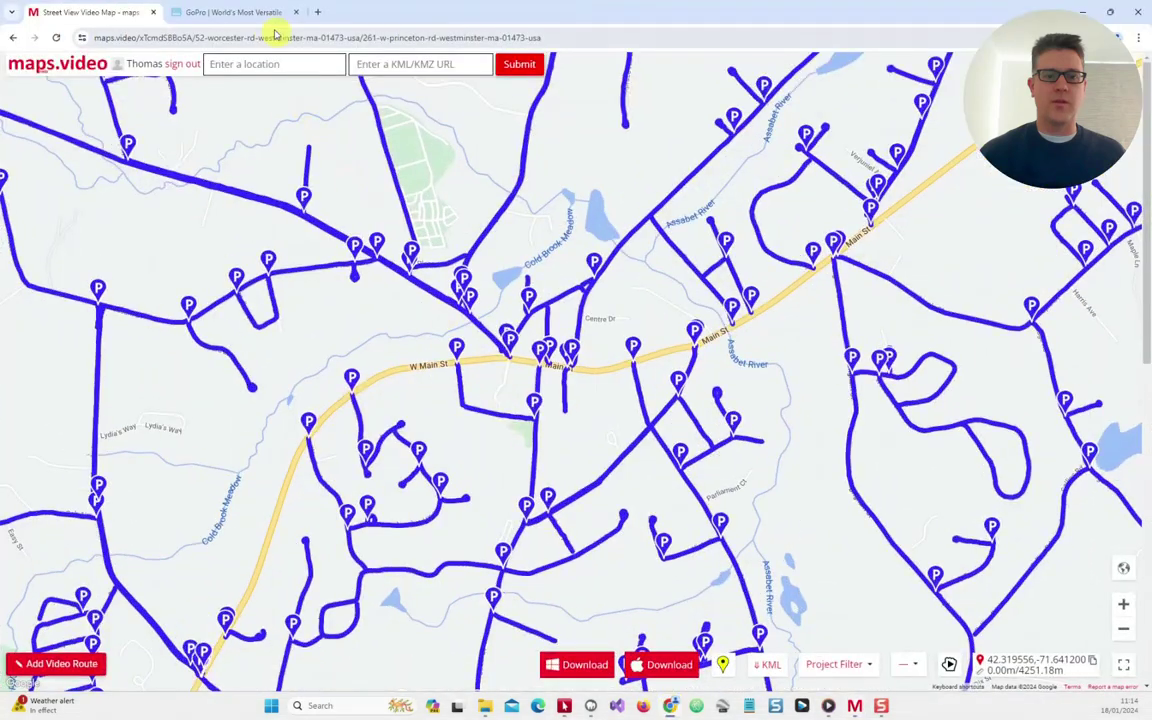
Check the GoPro Player page, then open the GoPro 360 Video instructions from the maps.video menu.
{"action": "left_click", "coordinate": [256, 20]}
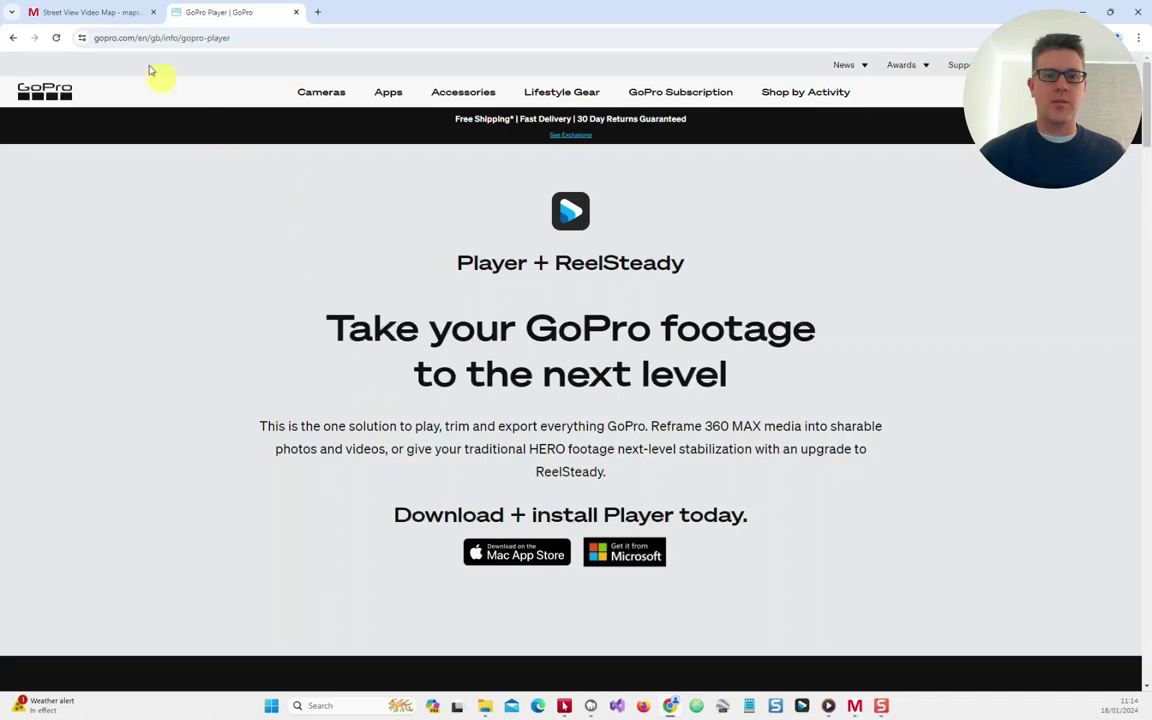
{"action": "left_click", "coordinate": [111, 12]}
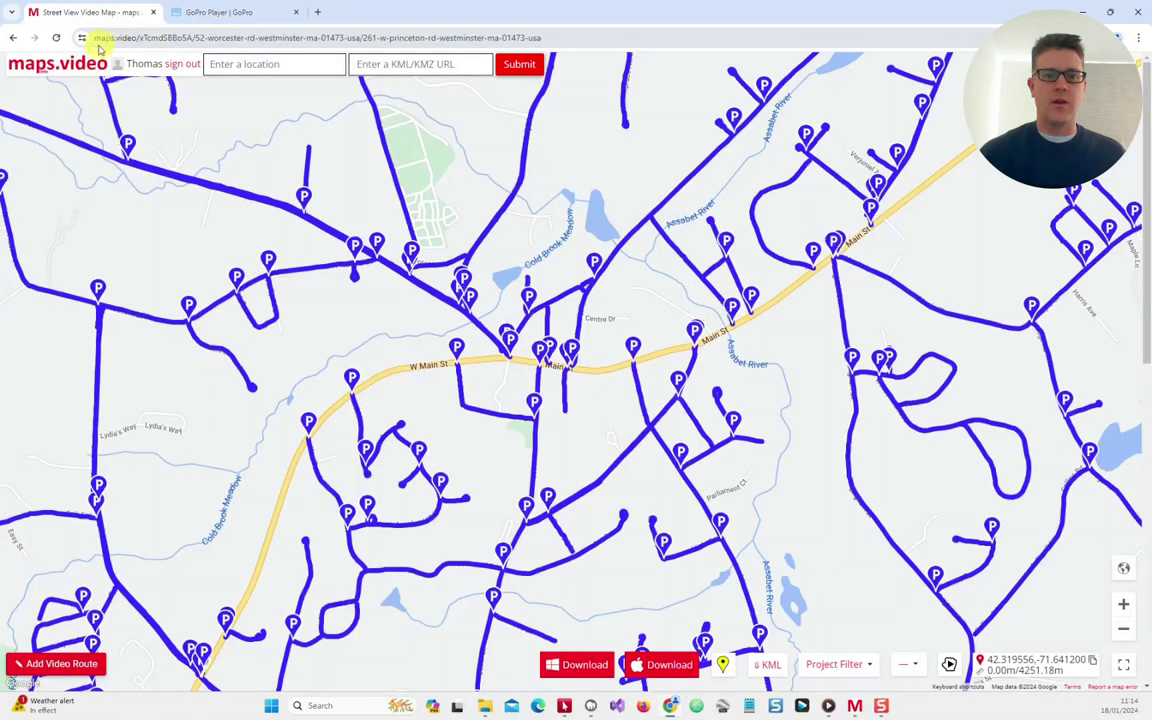
{"action": "left_click", "coordinate": [68, 72]}
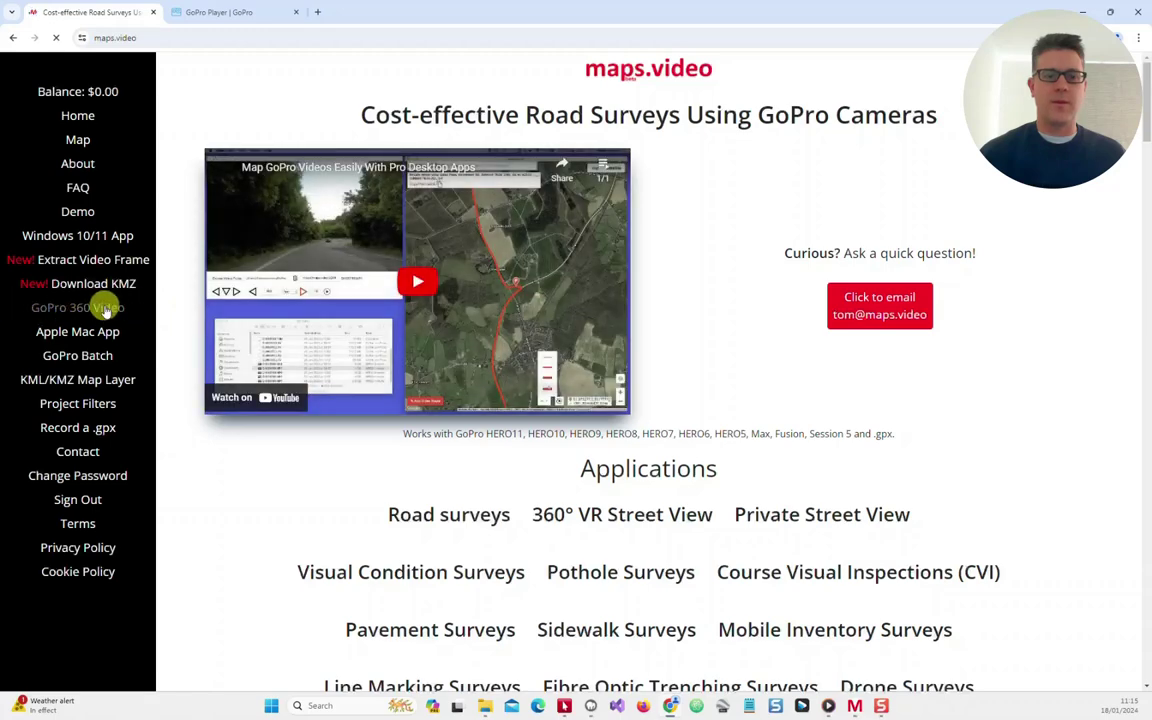
{"action": "left_click", "coordinate": [106, 309]}
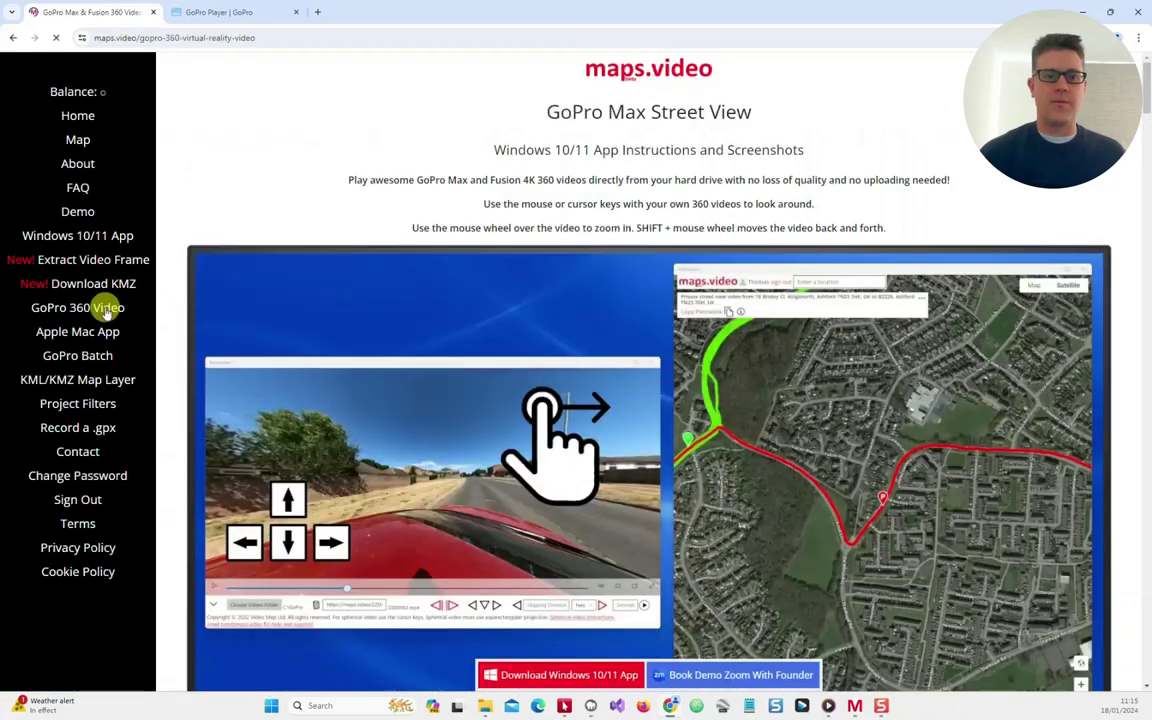
Read through the instructions, then minimise the browser and bring the video player forward.
{"action": "scroll", "coordinate": [335, 393], "scroll_direction": "down", "scroll_amount": 2}
{"action": "scroll", "coordinate": [330, 393], "scroll_direction": "down", "scroll_amount": 10}
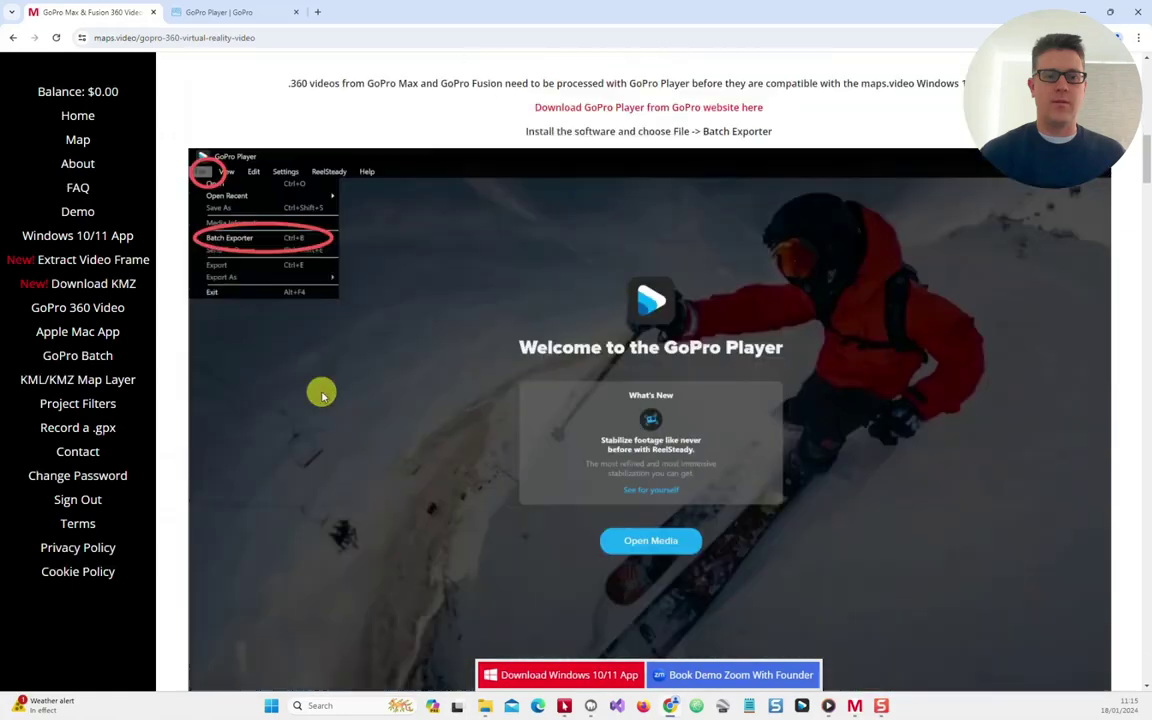
{"action": "scroll", "coordinate": [318, 402], "scroll_direction": "down", "scroll_amount": 10}
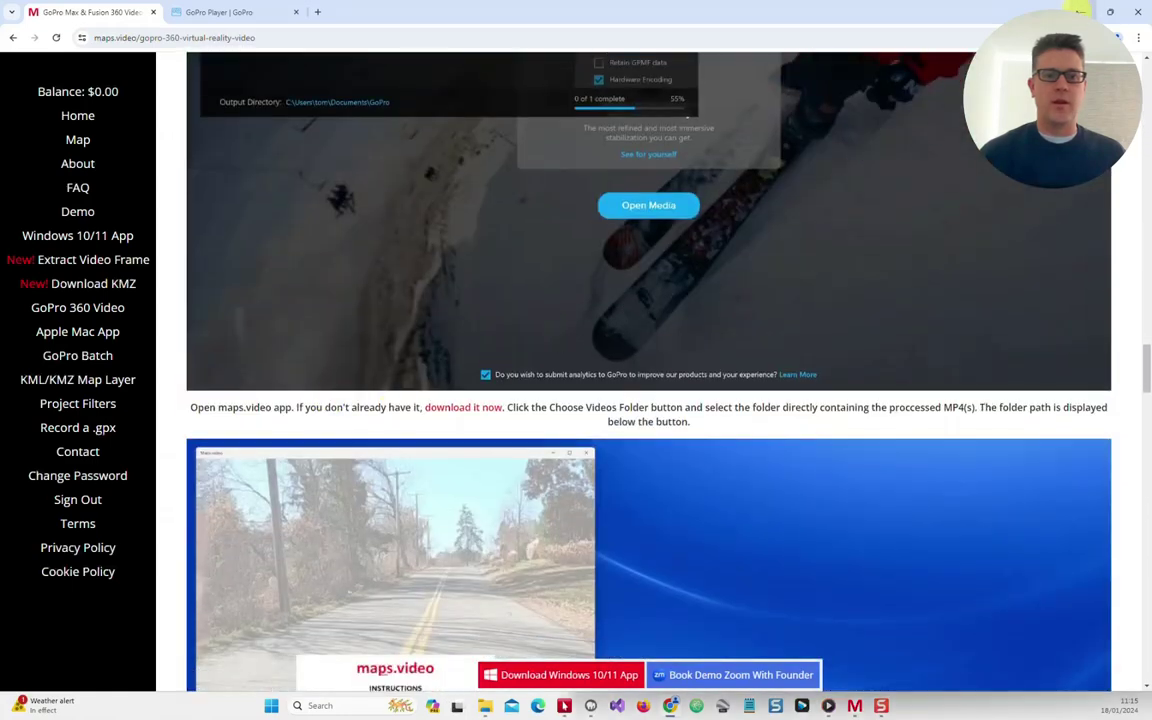
{"action": "left_click", "coordinate": [1080, 10]}
{"action": "left_click", "coordinate": [242, 471]}
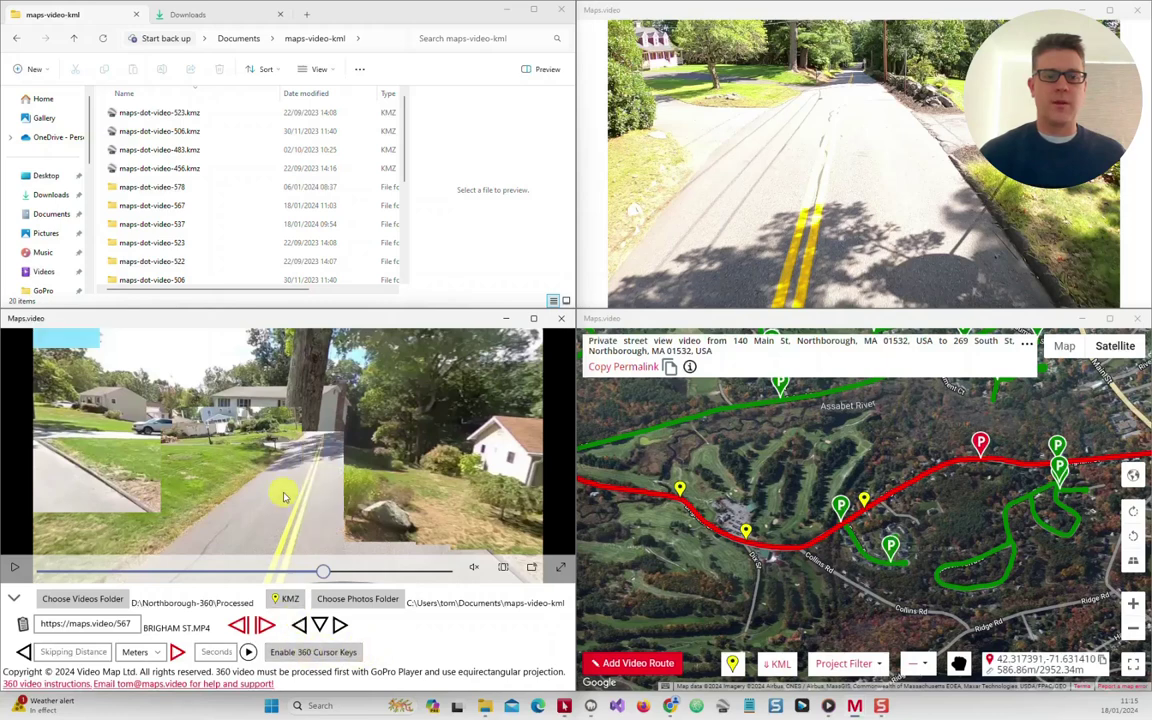
Set the videos folder to Crucial X8 (D:), then play BRIGHAM ST.MP4 with the map unfrozen.
{"action": "key", "text": "Left"}
{"action": "key", "text": "Left"}
{"action": "key", "text": "Left"}
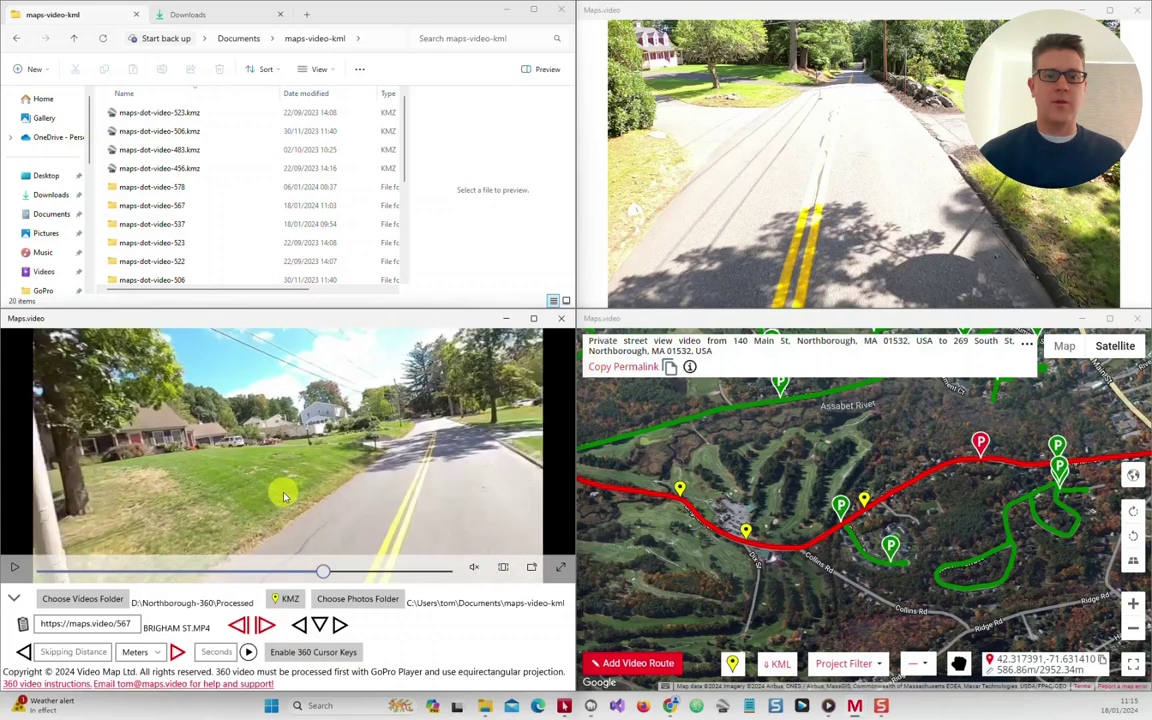
{"action": "left_click", "coordinate": [83, 599]}
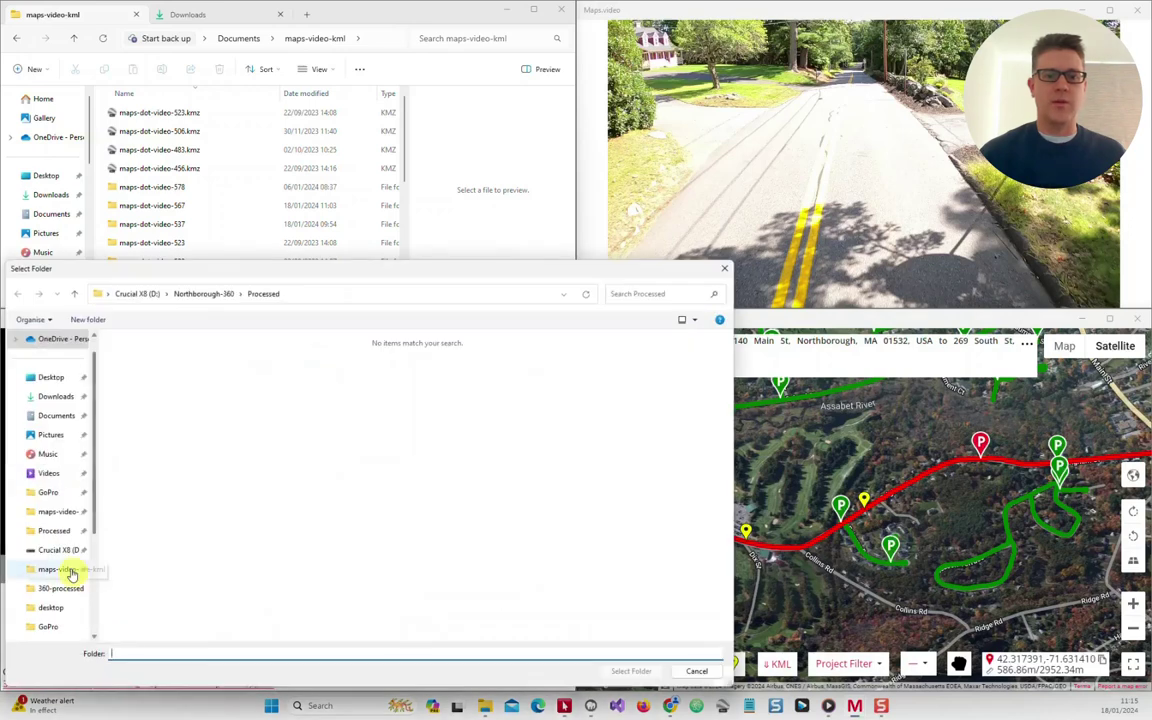
{"action": "left_click", "coordinate": [62, 550]}
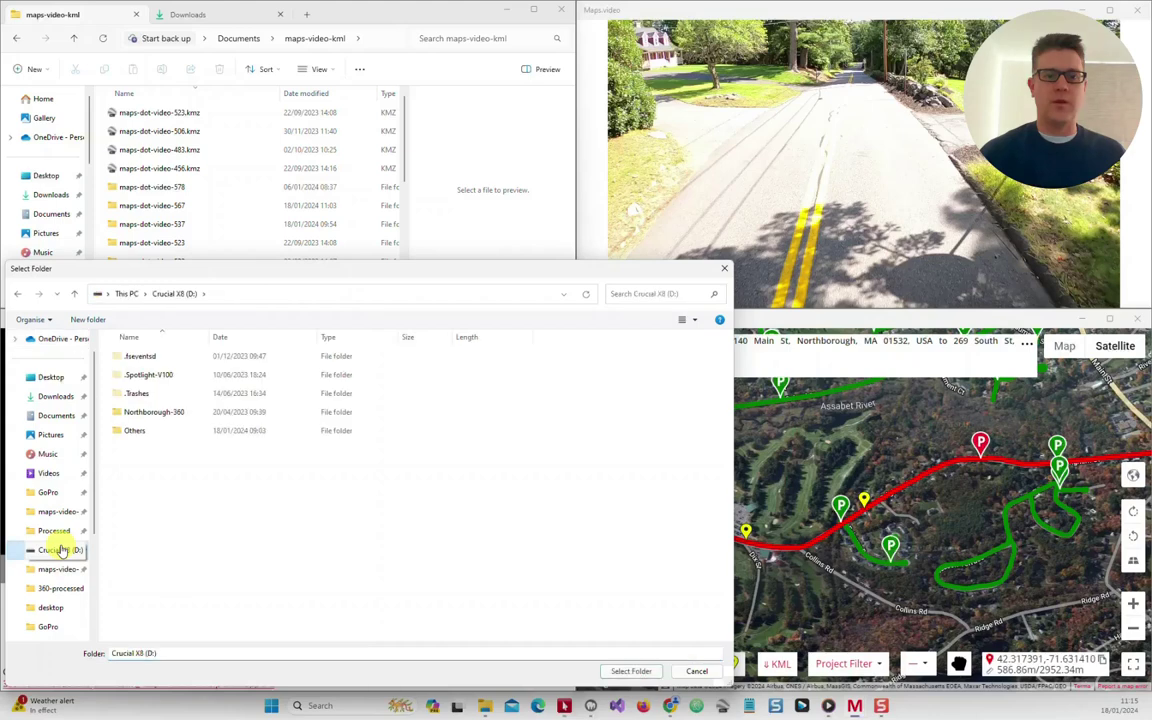
{"action": "left_click", "coordinate": [634, 671]}
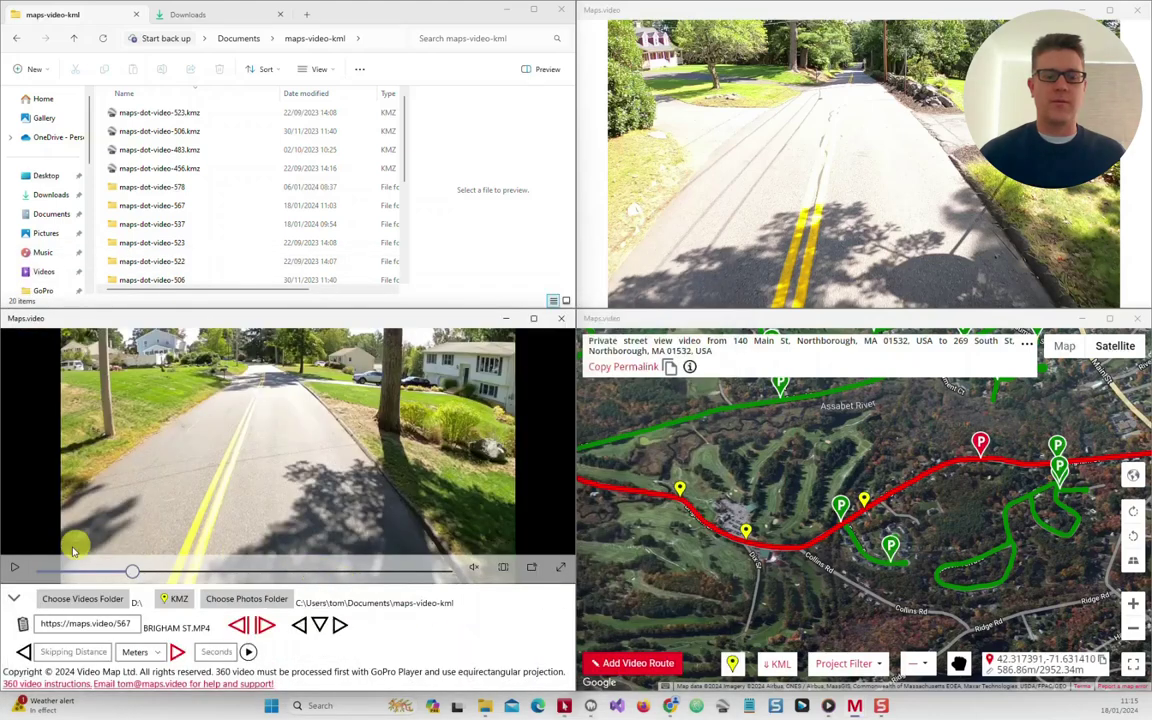
{"action": "left_click", "coordinate": [17, 570]}
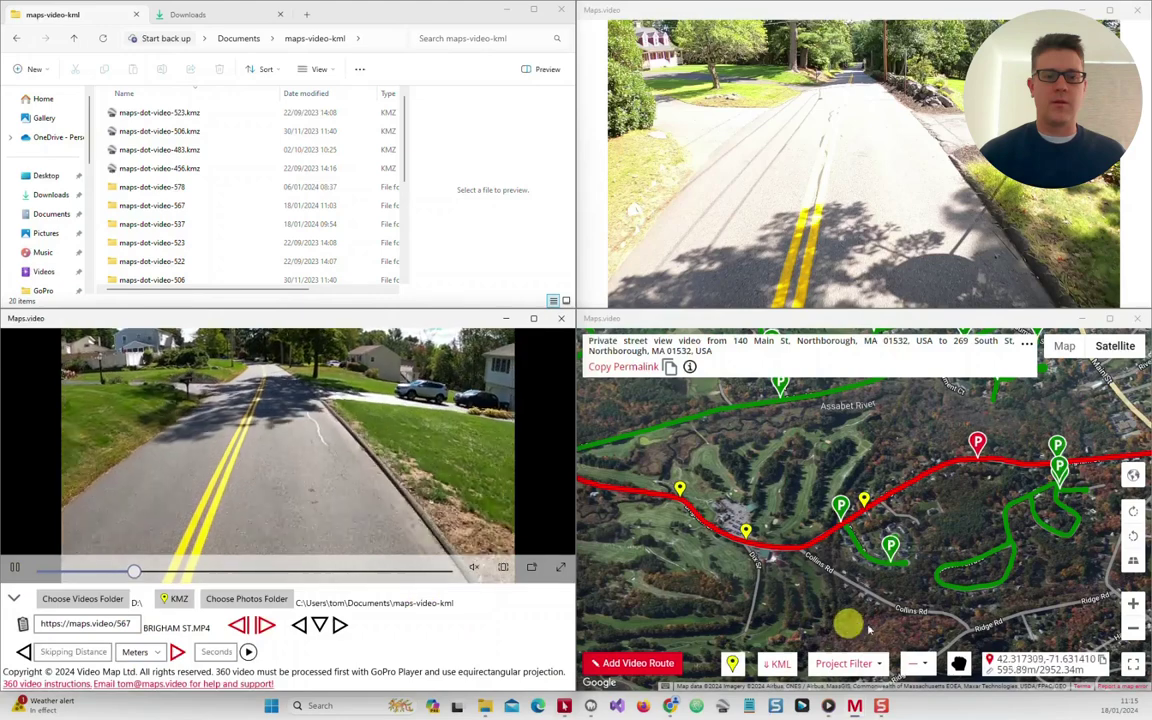
{"action": "left_click", "coordinate": [957, 662]}
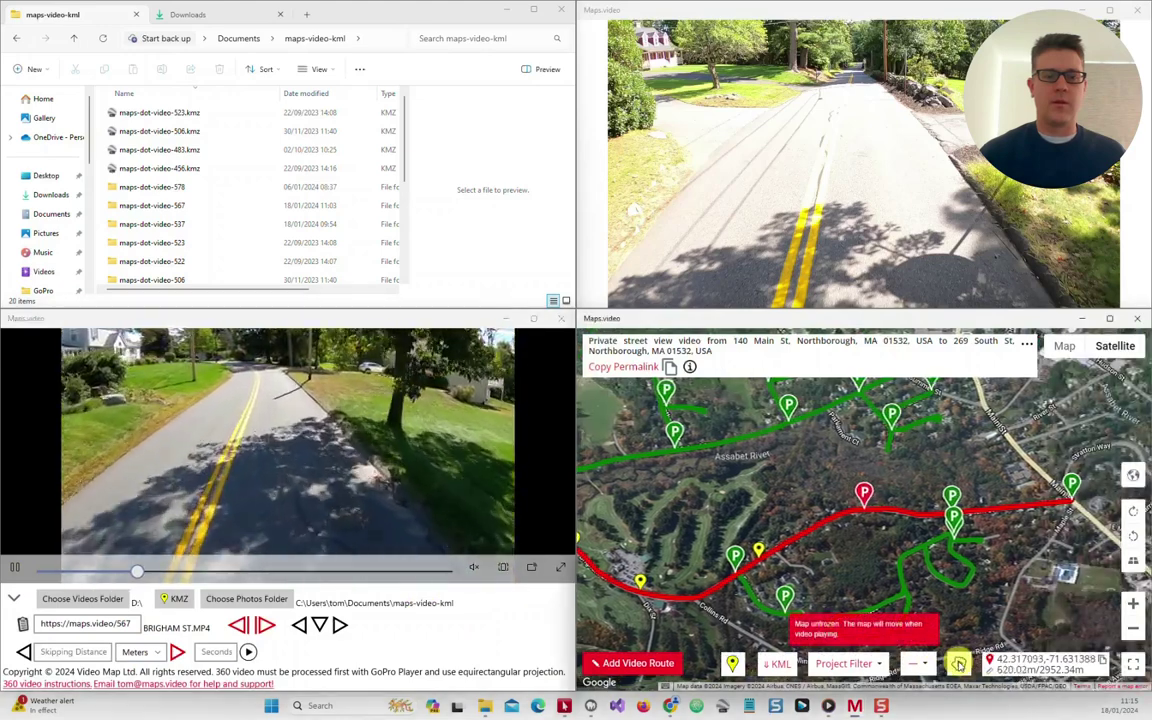
Zoom the satellite map close on the Brigham St route, have it track the video, and go top-down.
{"action": "left_click", "coordinate": [957, 662]}
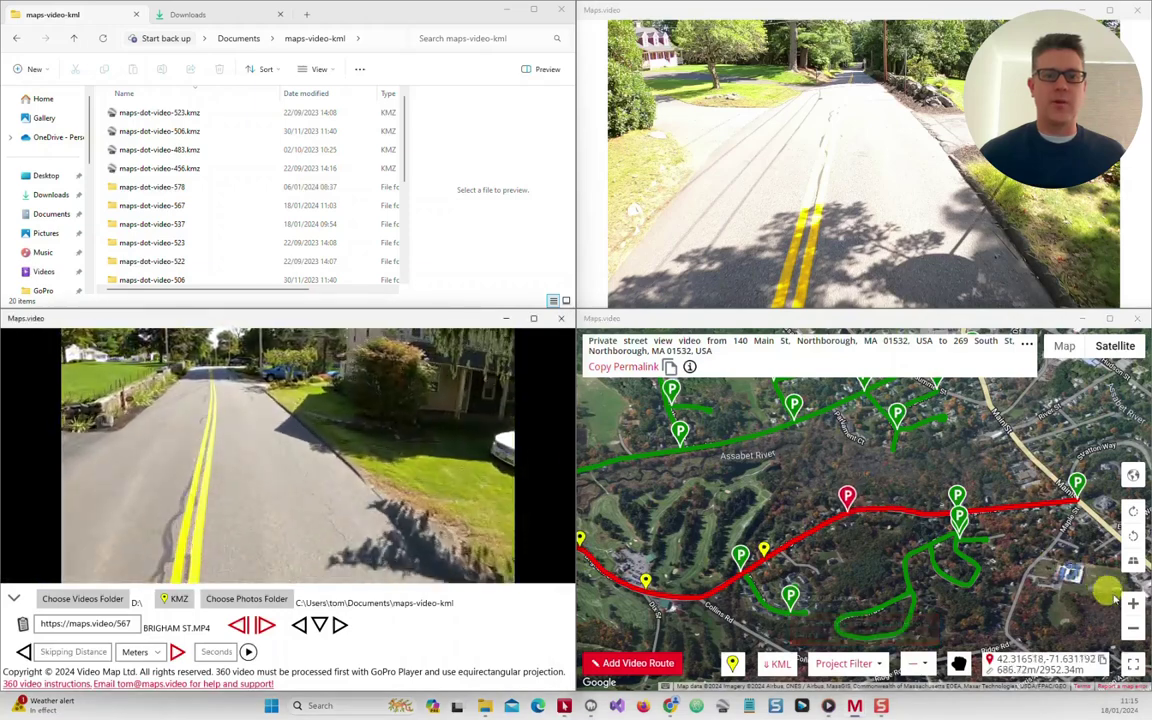
{"action": "double_click", "coordinate": [898, 527]}
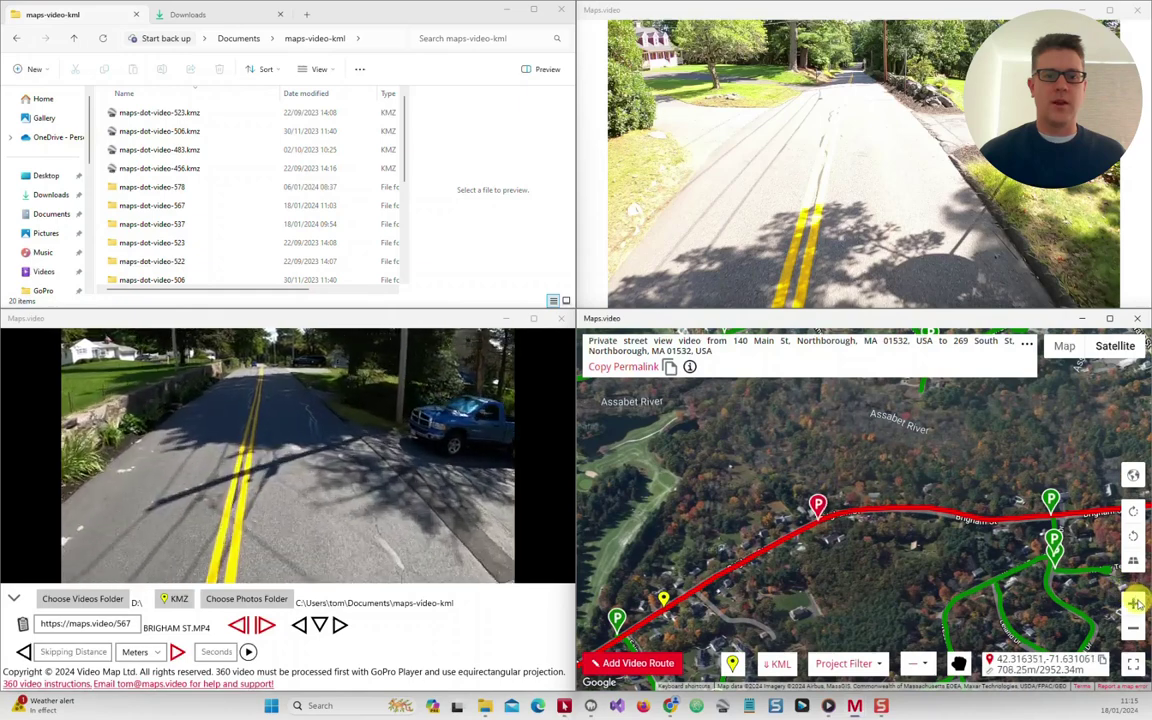
{"action": "left_click", "coordinate": [1134, 603]}
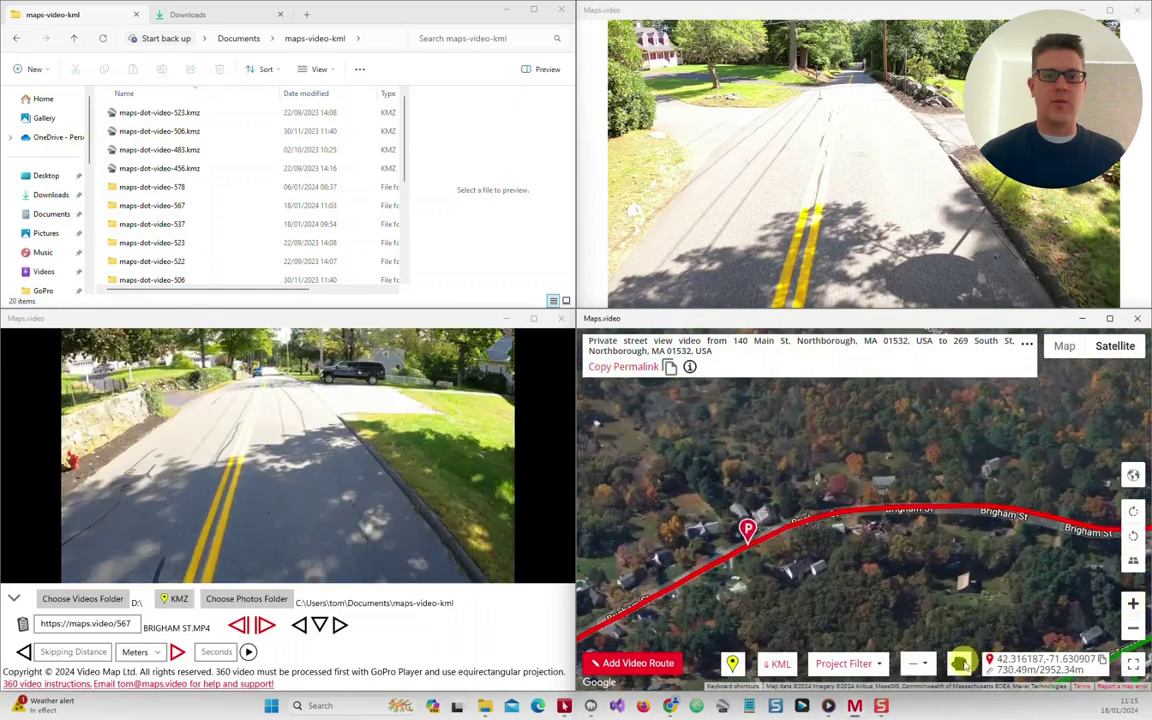
{"action": "left_click", "coordinate": [961, 664]}
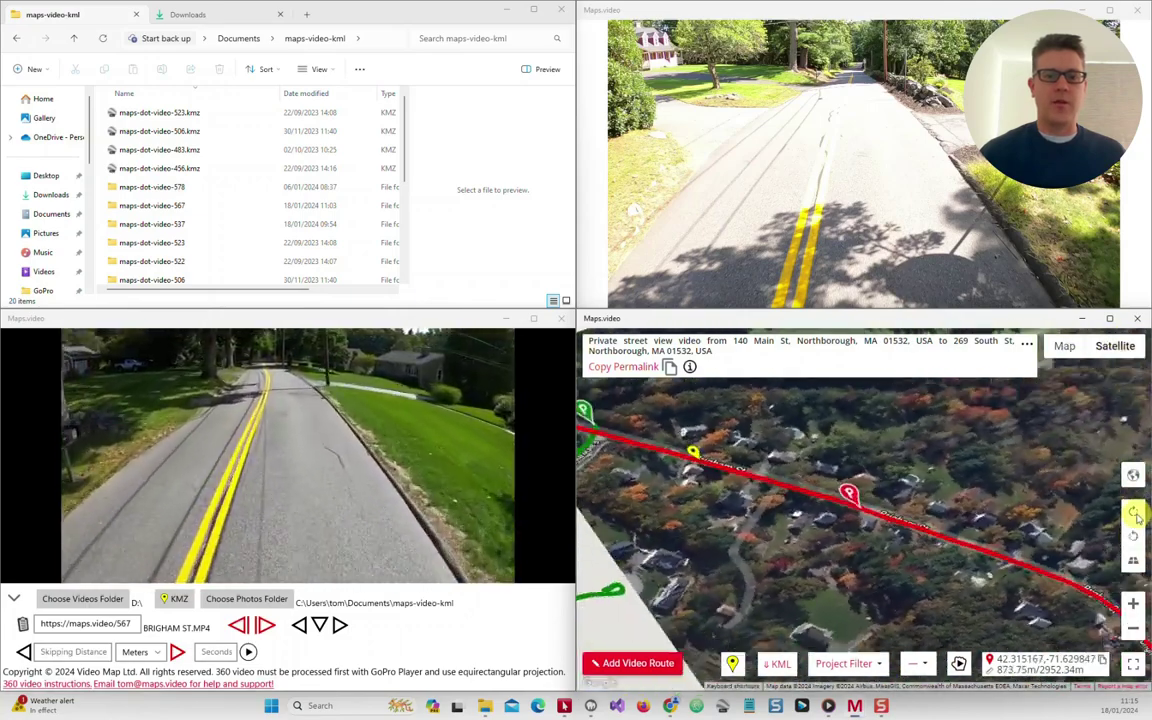
{"action": "left_click", "coordinate": [1134, 513]}
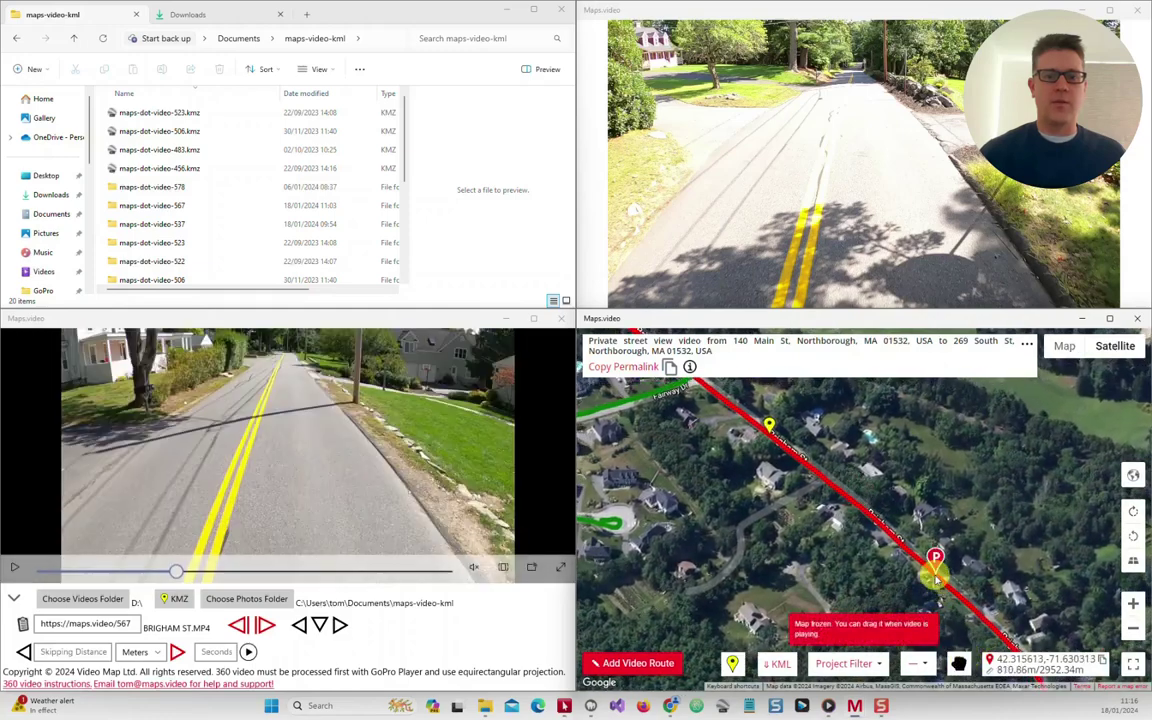
Seek the video to a new point on the red route and add a photo marker there.
{"action": "left_click", "coordinate": [902, 546]}
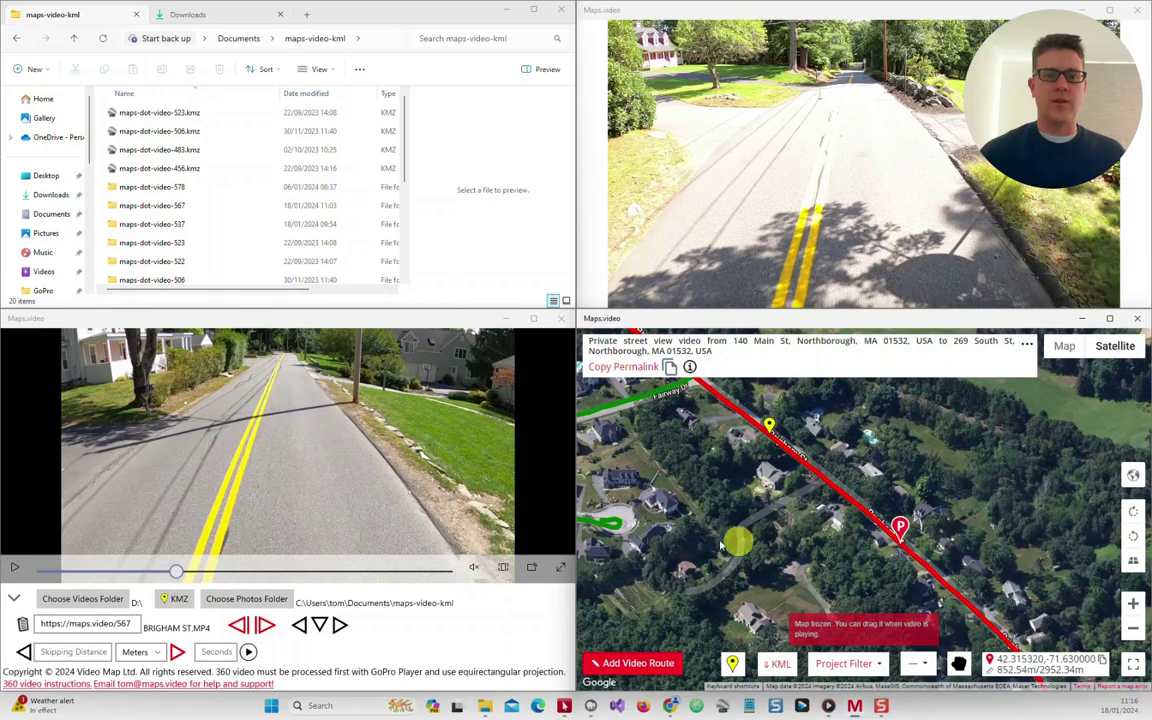
{"action": "left_click", "coordinate": [290, 458]}
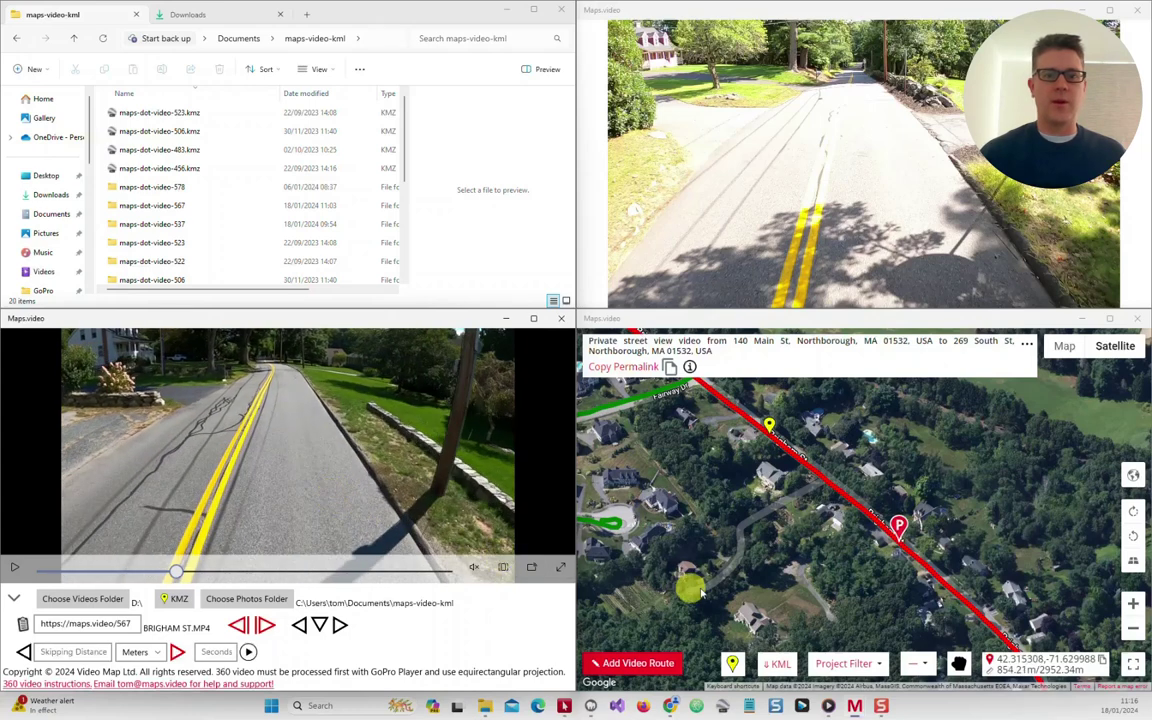
{"action": "left_click", "coordinate": [736, 664]}
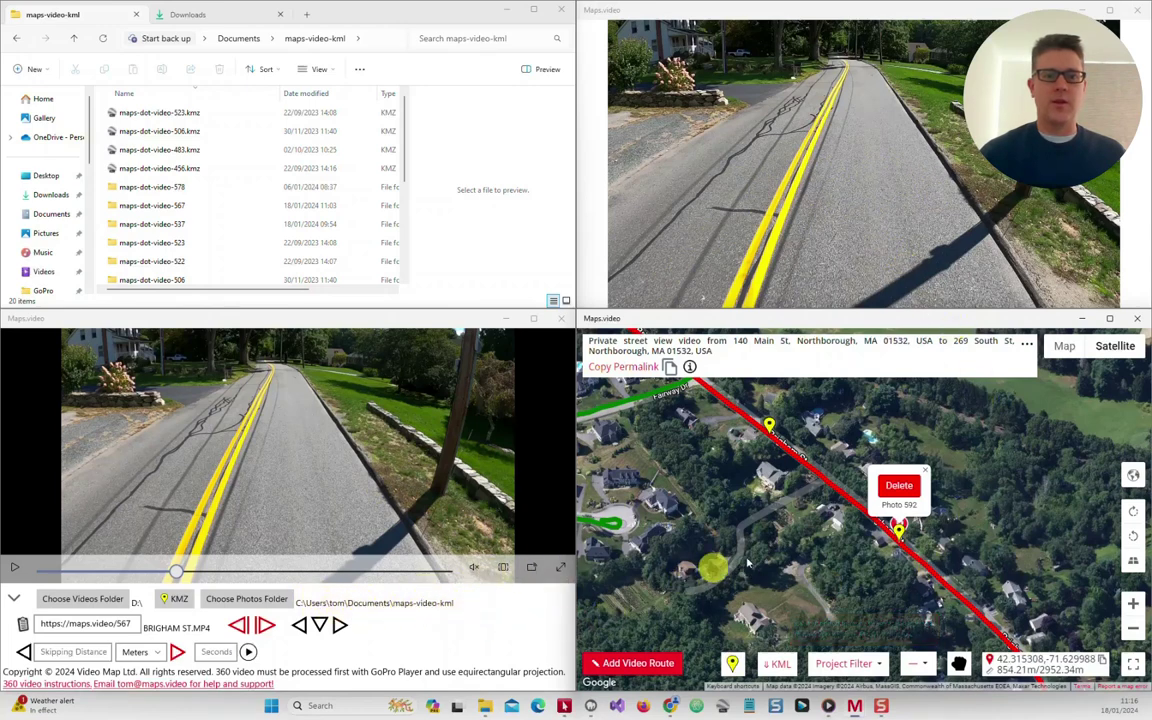
Open the route's saved photos at markers 584 and 590.
{"action": "left_click", "coordinate": [768, 430]}
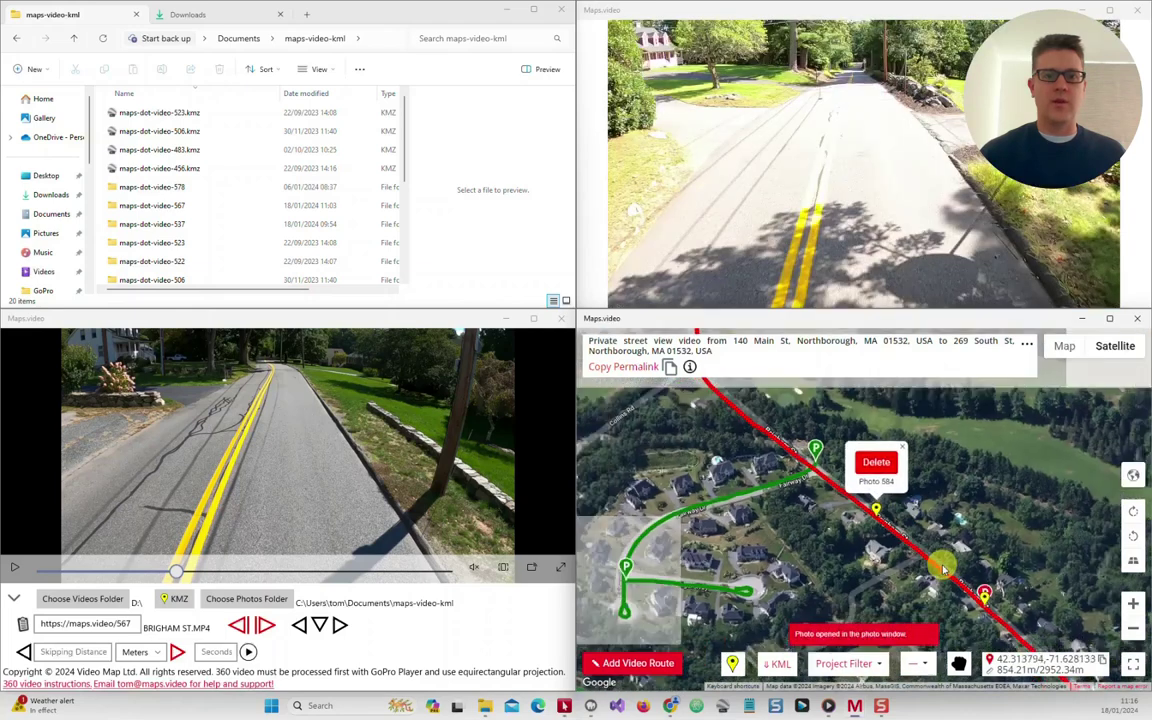
{"action": "scroll", "coordinate": [908, 483], "scroll_direction": "down", "scroll_amount": 3}
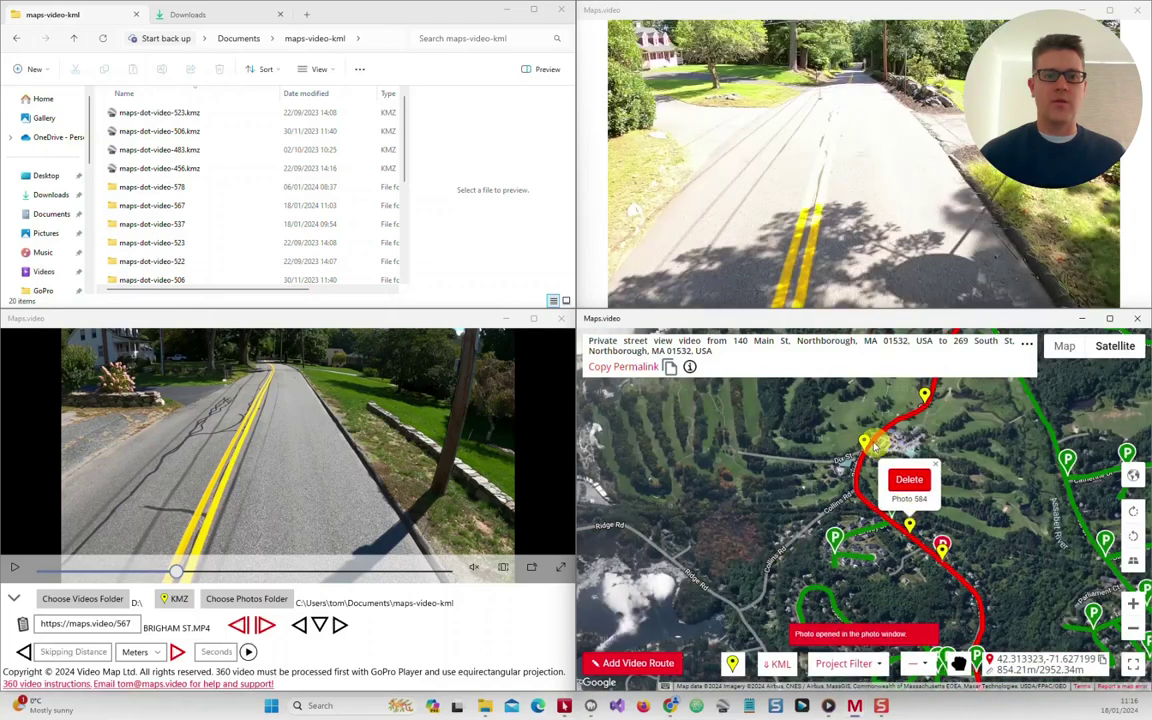
{"action": "left_click", "coordinate": [865, 440]}
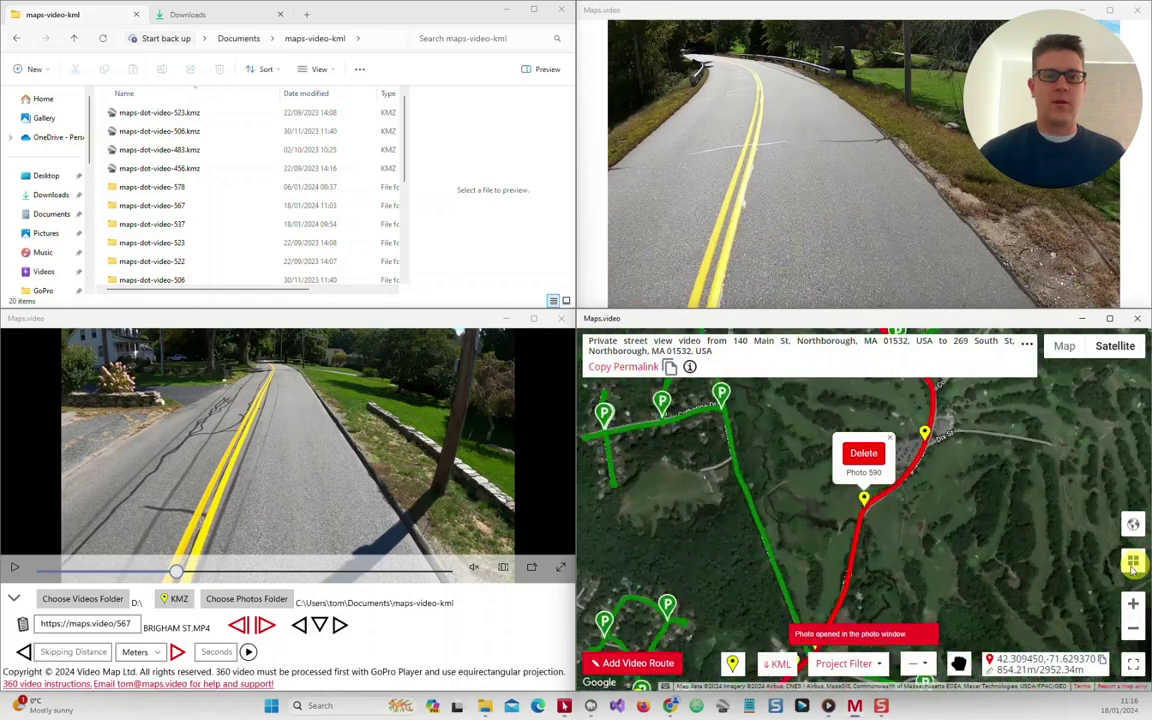
{"action": "mouse_move", "coordinate": [1135, 567]}
{"action": "left_mouse_down"}
{"action": "mouse_move", "coordinate": [912, 485]}
{"action": "mouse_move", "coordinate": [886, 443]}
{"action": "mouse_move", "coordinate": [816, 657]}
{"action": "left_mouse_up"}
Download the route as KML and open maps-dot-video-route-567.kml from Downloads\Maps.video in Google Earth.
{"action": "left_click", "coordinate": [782, 665]}
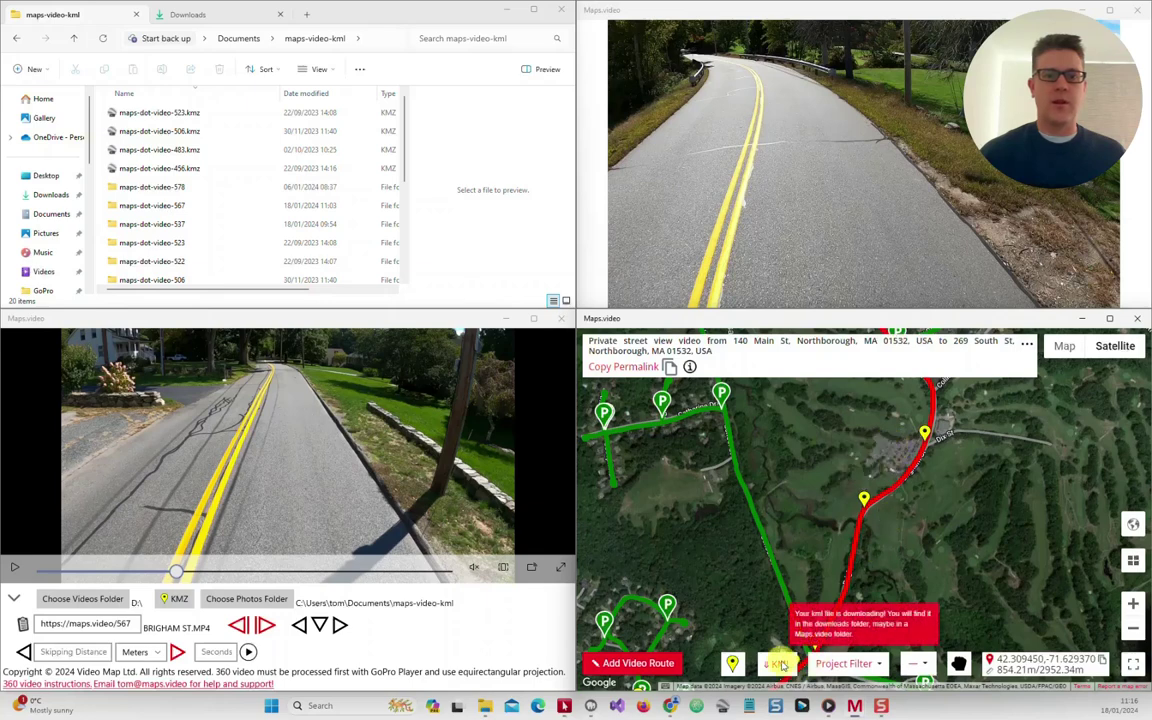
{"action": "left_click", "coordinate": [200, 14]}
{"action": "left_click", "coordinate": [160, 131]}
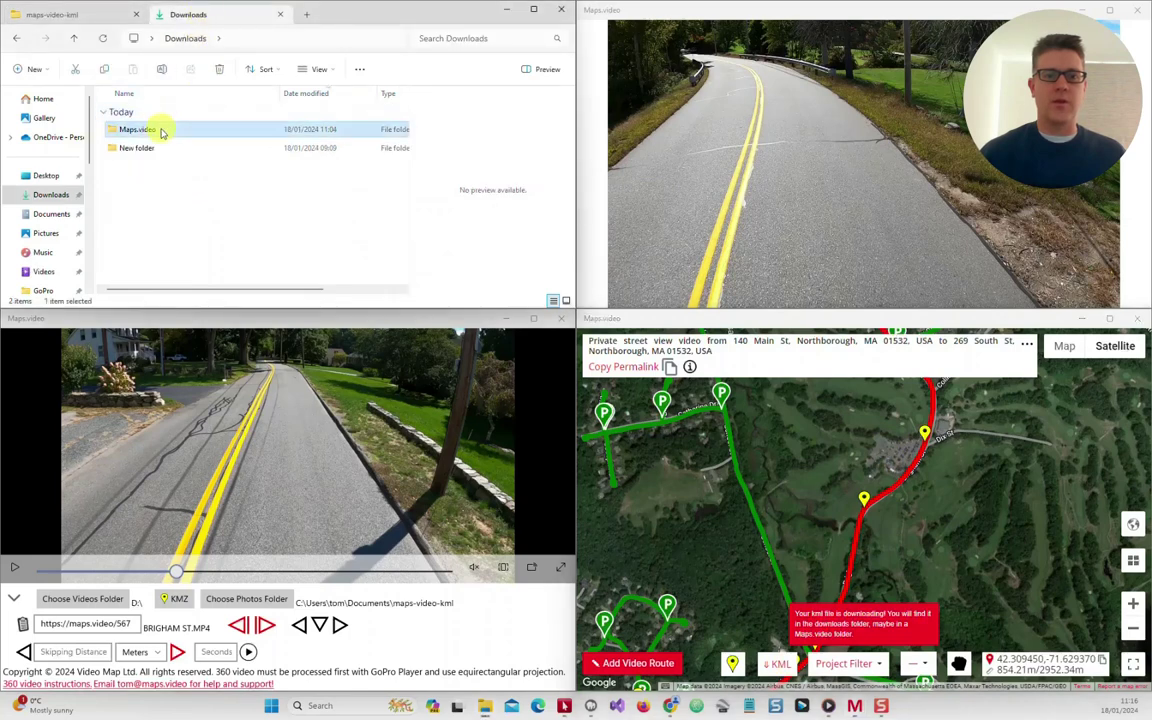
{"action": "double_click", "coordinate": [162, 131]}
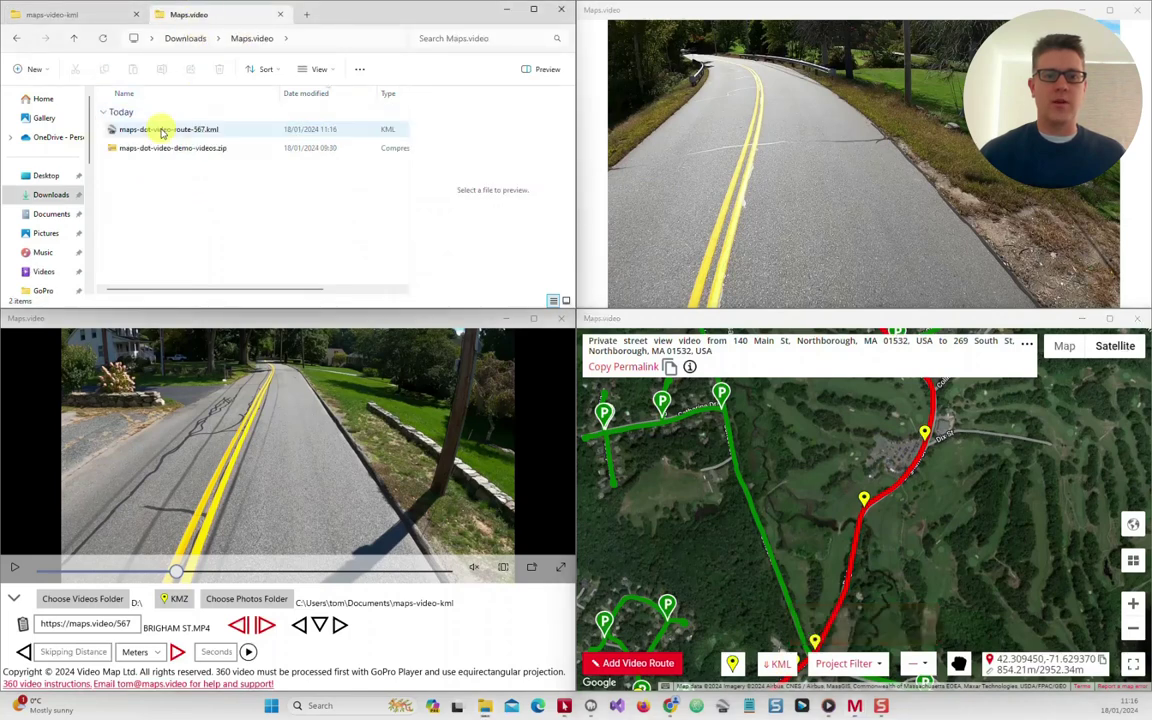
{"action": "left_click", "coordinate": [191, 132]}
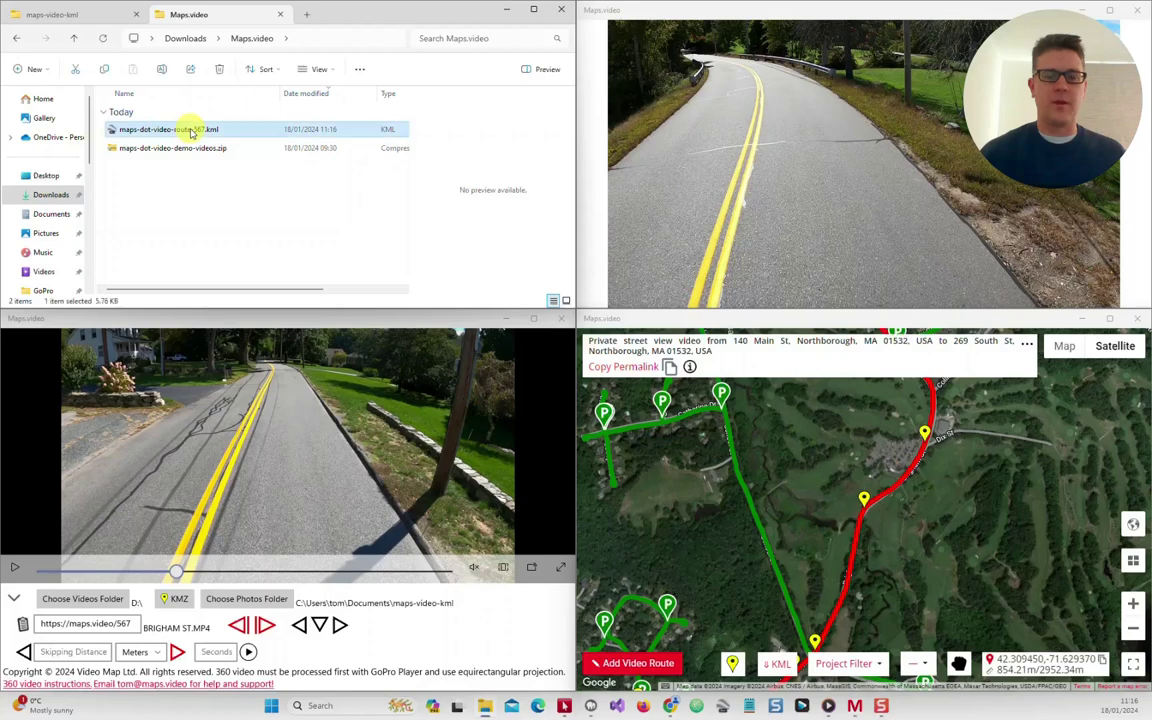
{"action": "double_click", "coordinate": [191, 130]}
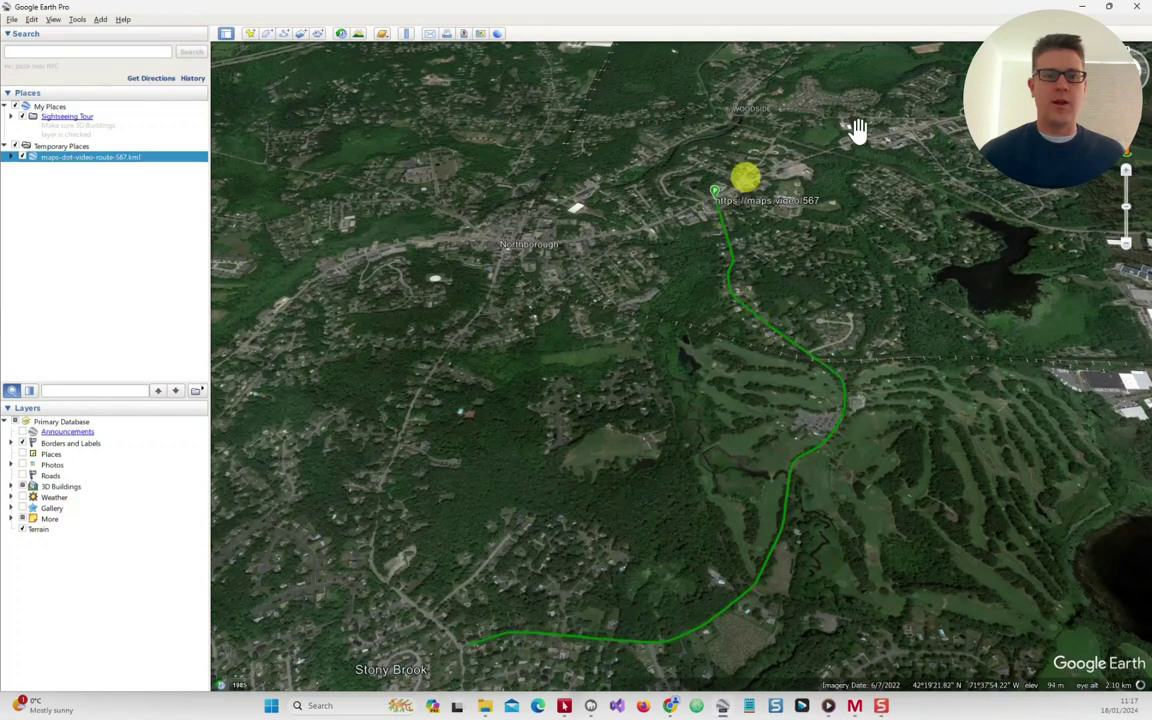
Minimise Google Earth Pro to return to the maps.video player and downloads folder.
{"action": "left_click", "coordinate": [1083, 8]}
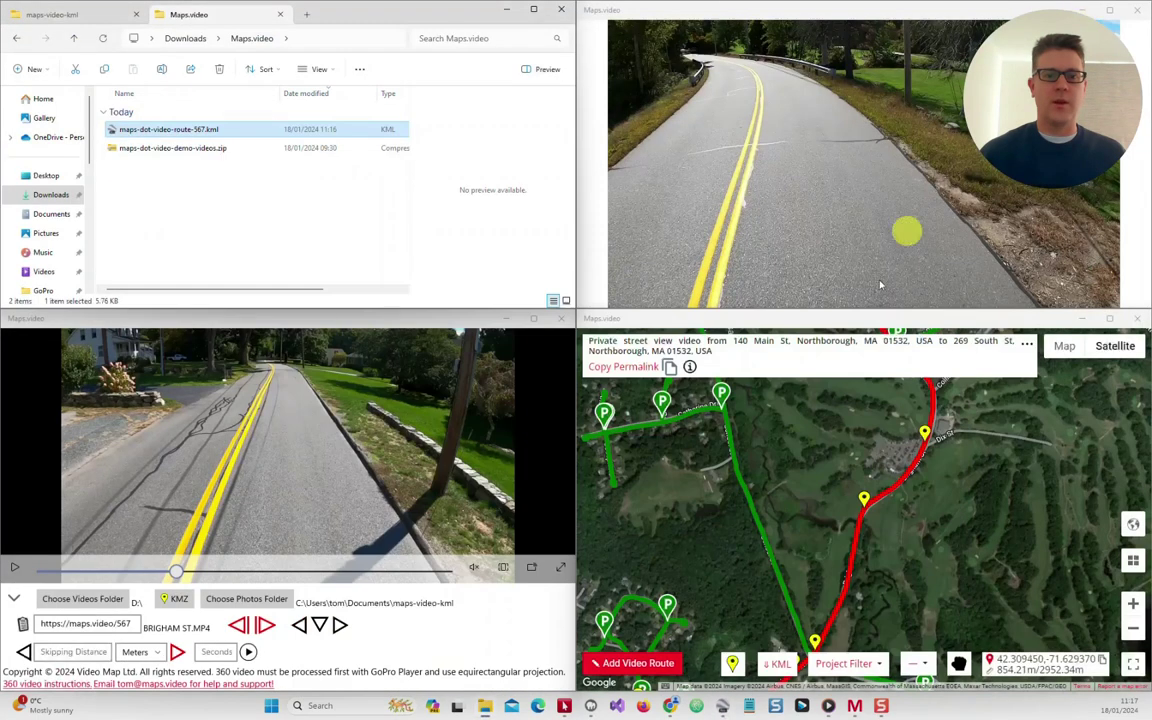
Export the route's photos as maps-dot-video-567.kmz and open it from the maps-video-kml folder.
{"action": "left_click", "coordinate": [179, 601]}
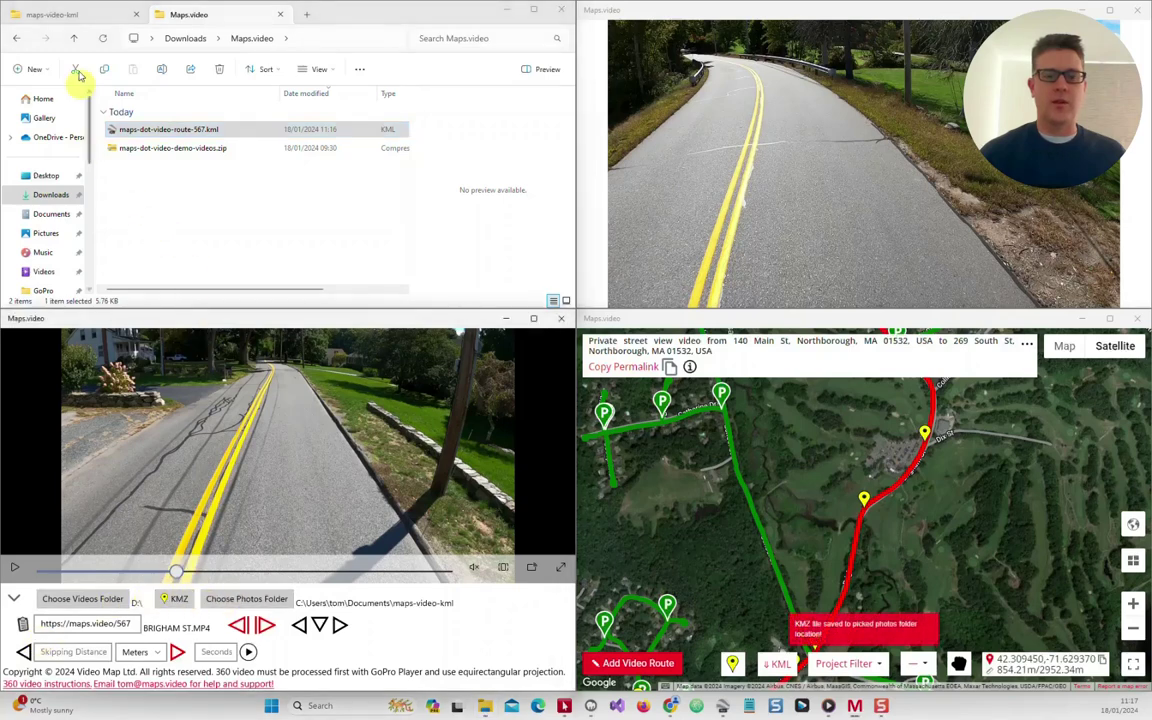
{"action": "left_click", "coordinate": [88, 22]}
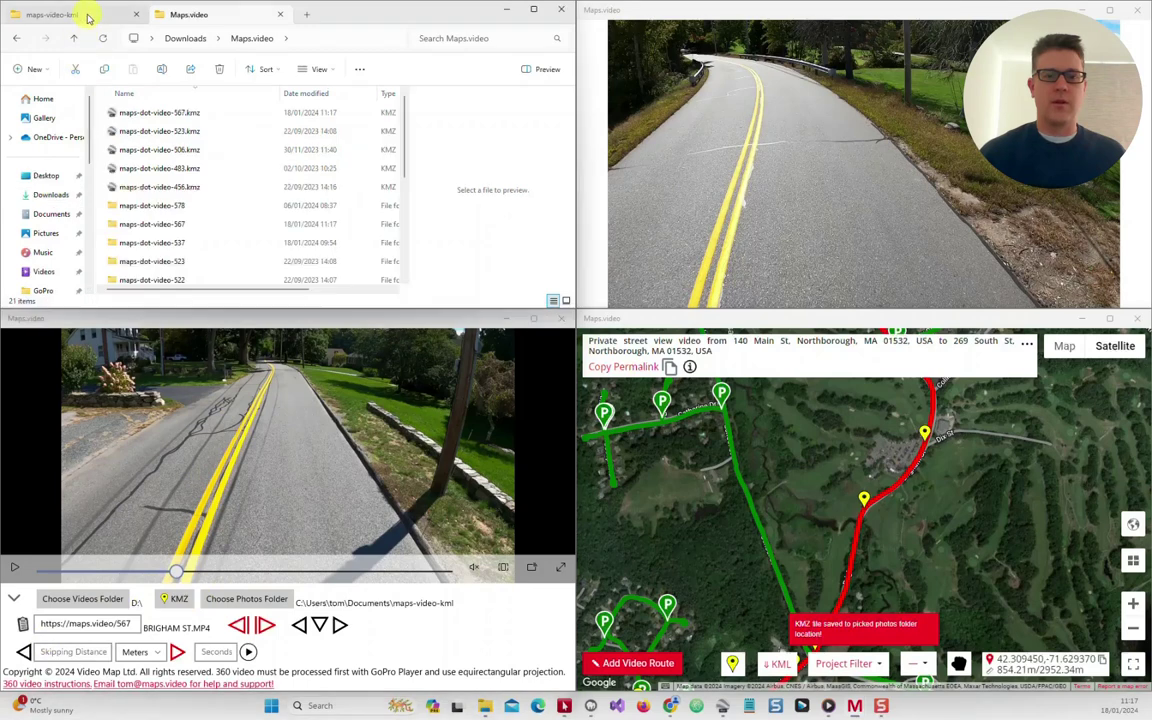
{"action": "left_click", "coordinate": [166, 114]}
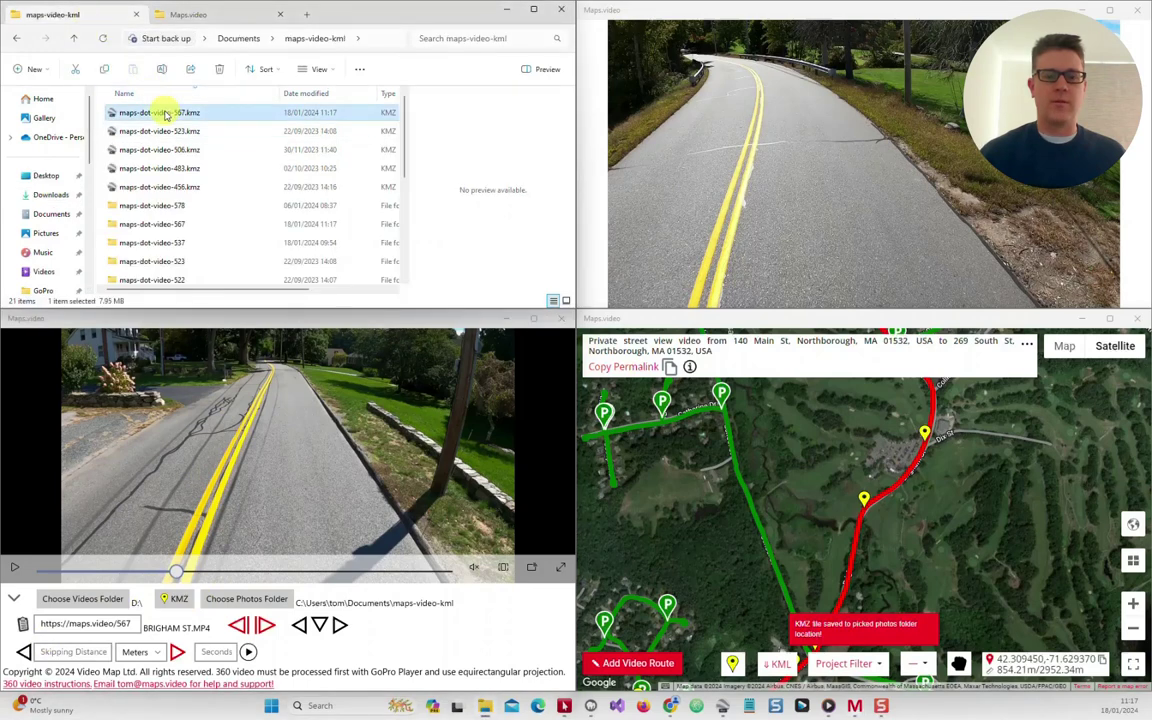
{"action": "double_click", "coordinate": [166, 114]}
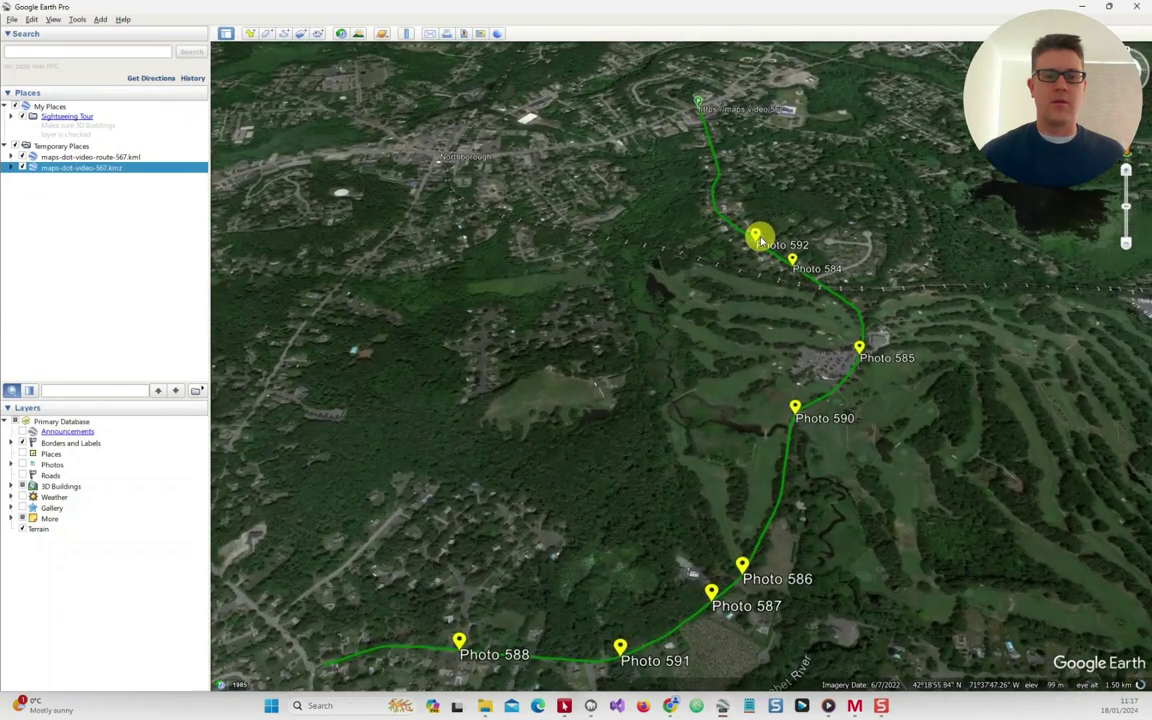
View the Photo 592, 587 and 591 placemark pictures along the route.
{"action": "left_click", "coordinate": [757, 238]}
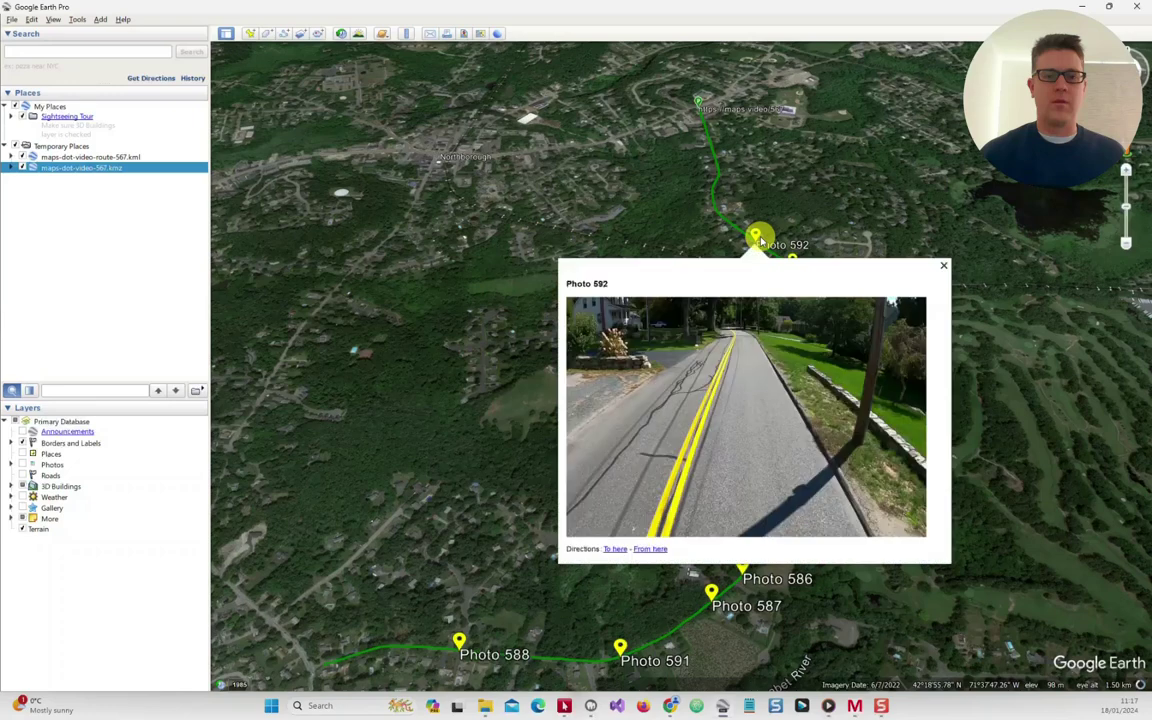
{"action": "left_click", "coordinate": [712, 588]}
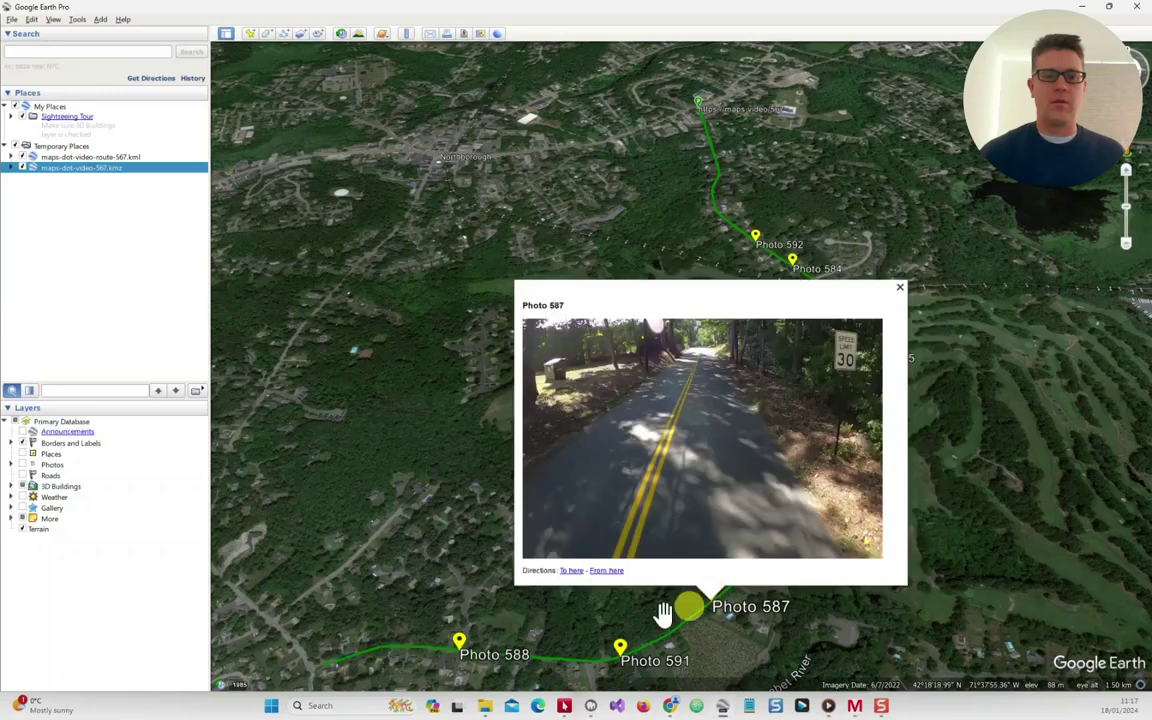
{"action": "left_click", "coordinate": [621, 645]}
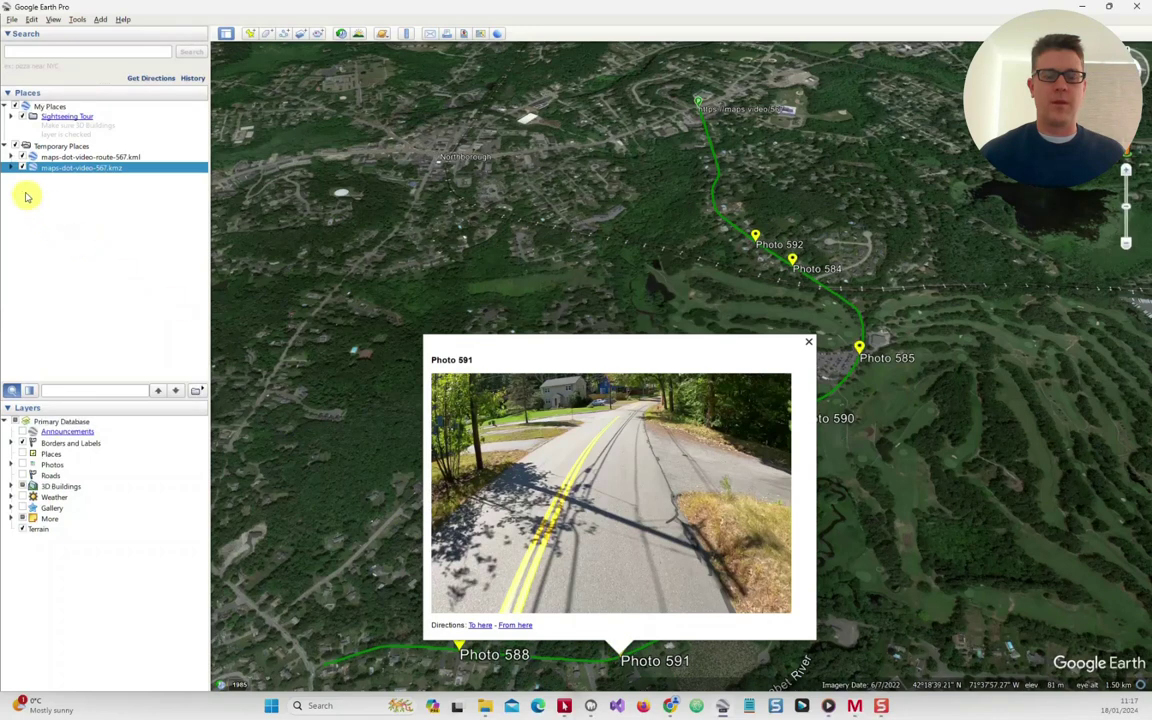
Expand maps-dot-video-567.kmz and the route KML under Temporary Places, then view Photo 584.
{"action": "left_click", "coordinate": [10, 167]}
{"action": "left_click", "coordinate": [13, 157]}
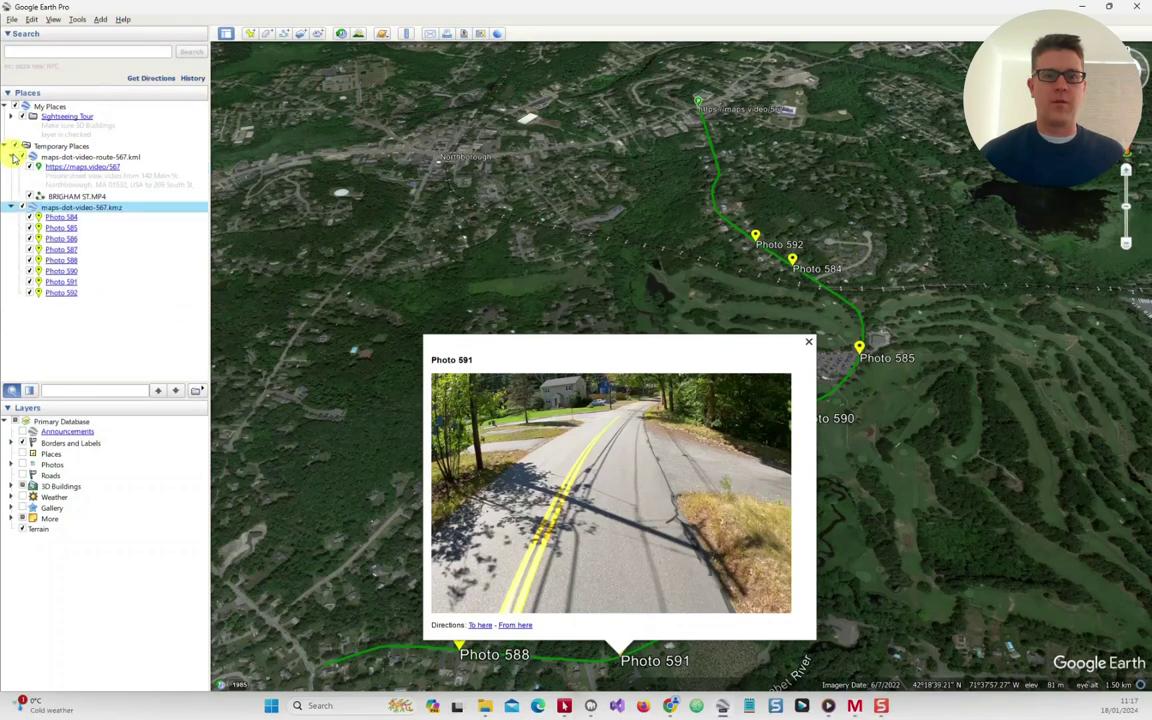
{"action": "left_click", "coordinate": [58, 217]}
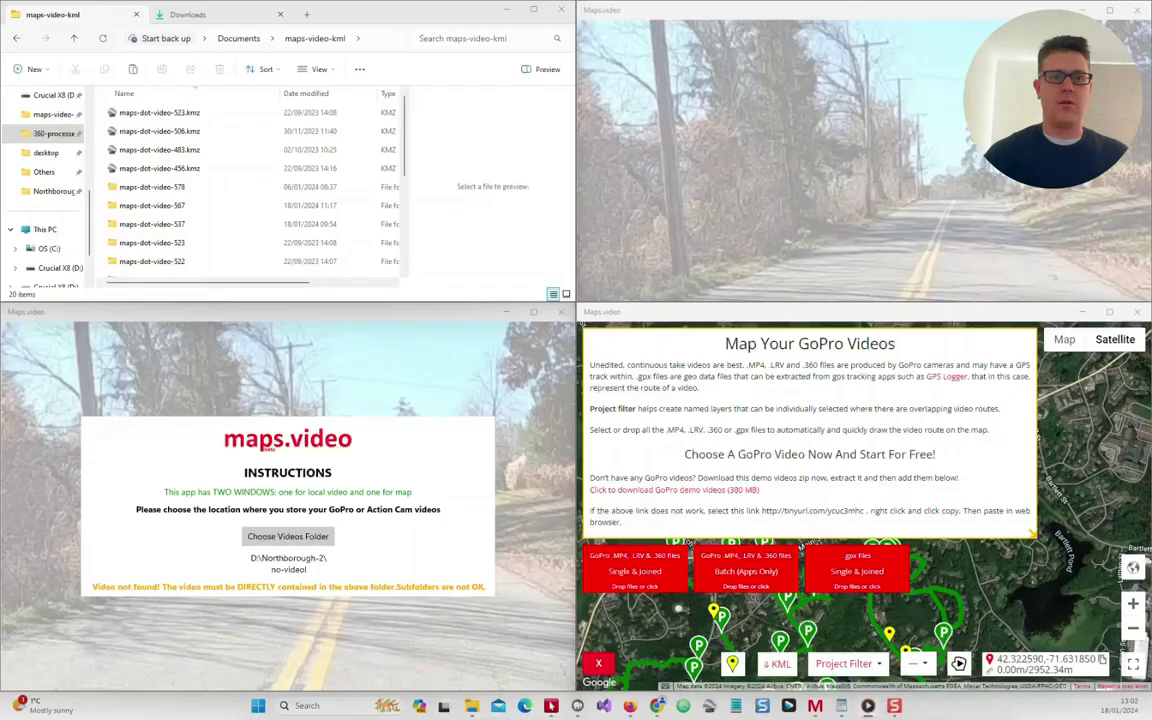
Load VANESSA DR.MP4 through Single & Joined to extract its GPS route.
{"action": "left_click", "coordinate": [660, 460]}
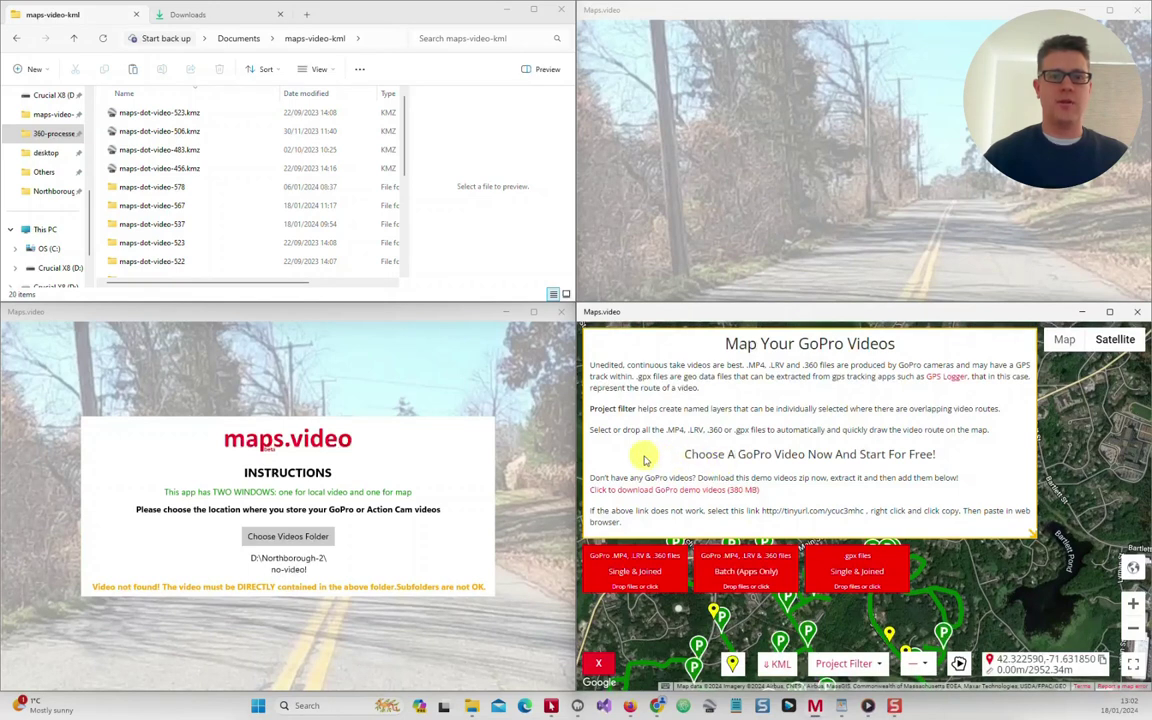
{"action": "left_click", "coordinate": [643, 575]}
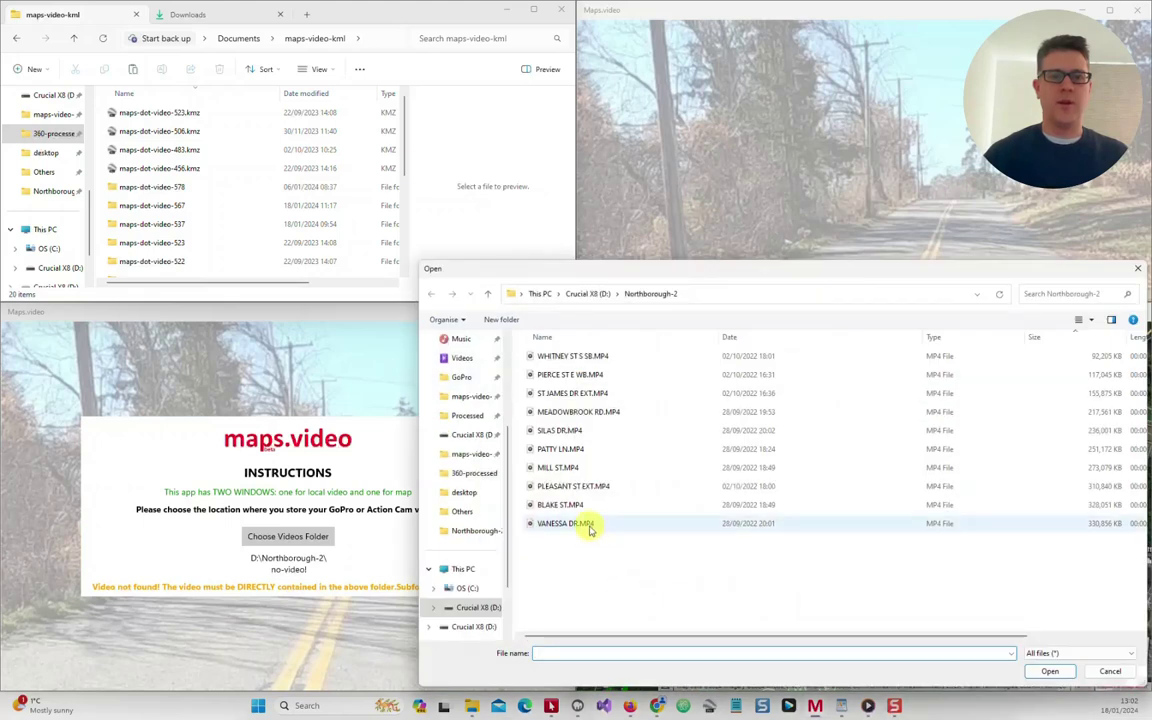
{"action": "left_click", "coordinate": [588, 526]}
{"action": "double_click", "coordinate": [590, 526]}
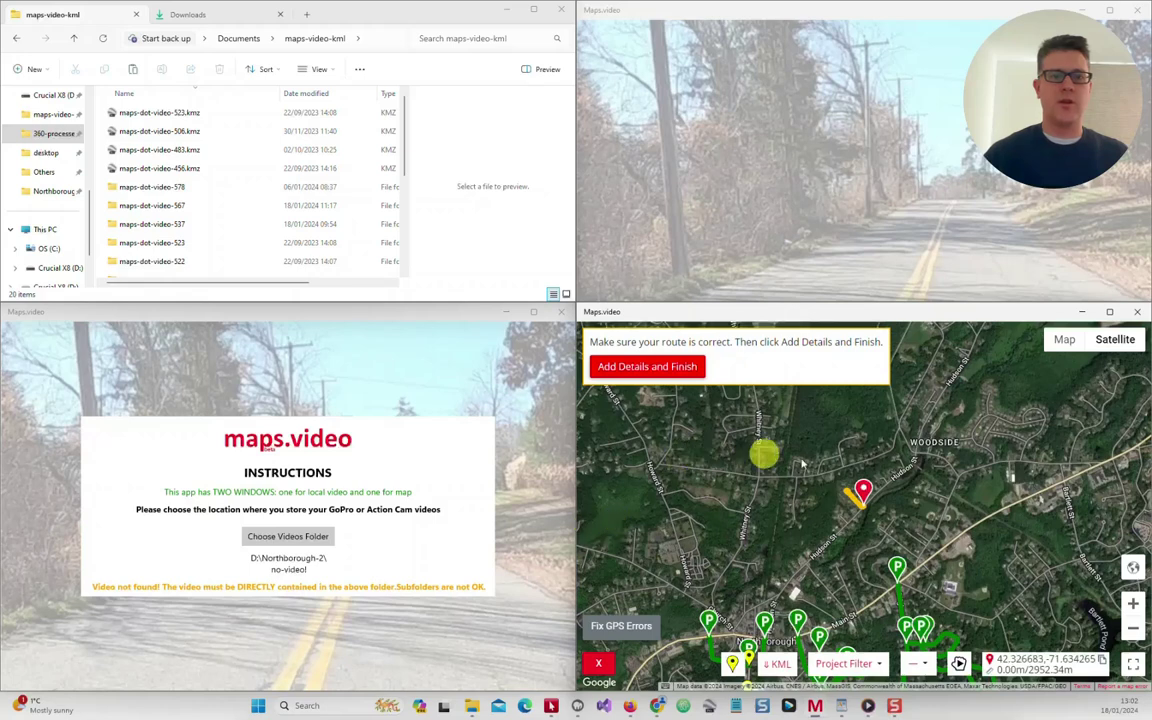
Check the Vanessa Dr route up close and submit it with Try for free.
{"action": "scroll", "coordinate": [861, 504], "scroll_direction": "up", "scroll_amount": 3}
{"action": "scroll", "coordinate": [877, 532], "scroll_direction": "up", "scroll_amount": 5}
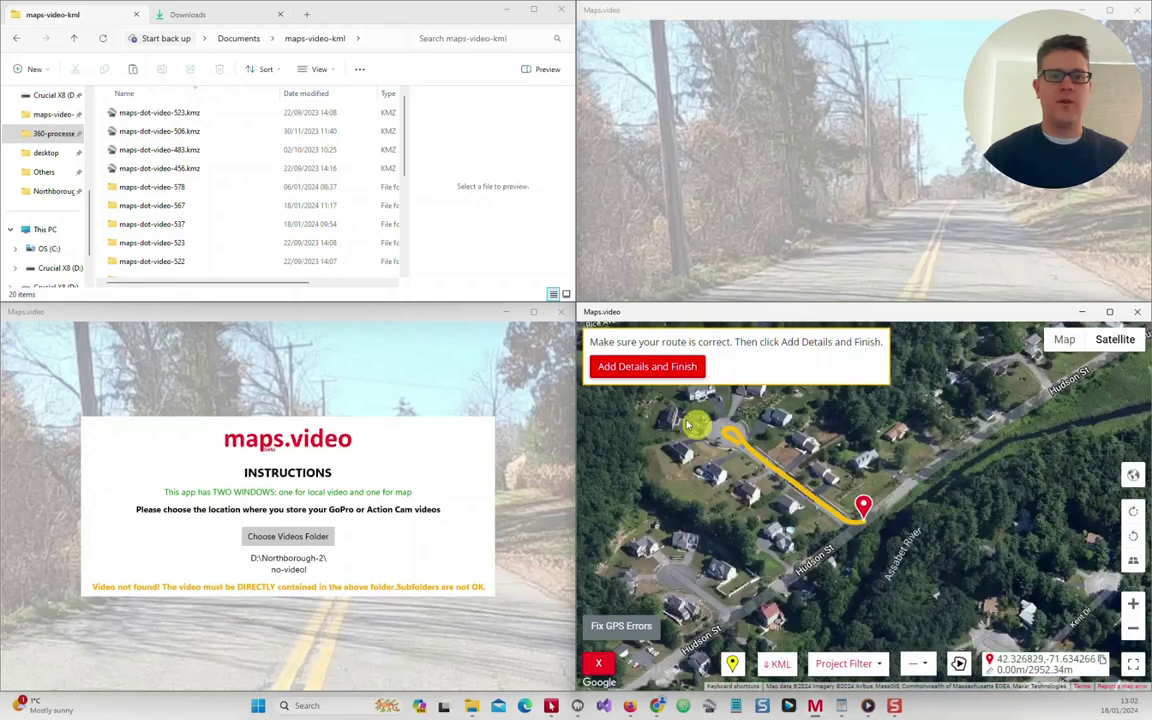
{"action": "scroll", "coordinate": [1000, 530], "scroll_direction": "down", "scroll_amount": 2}
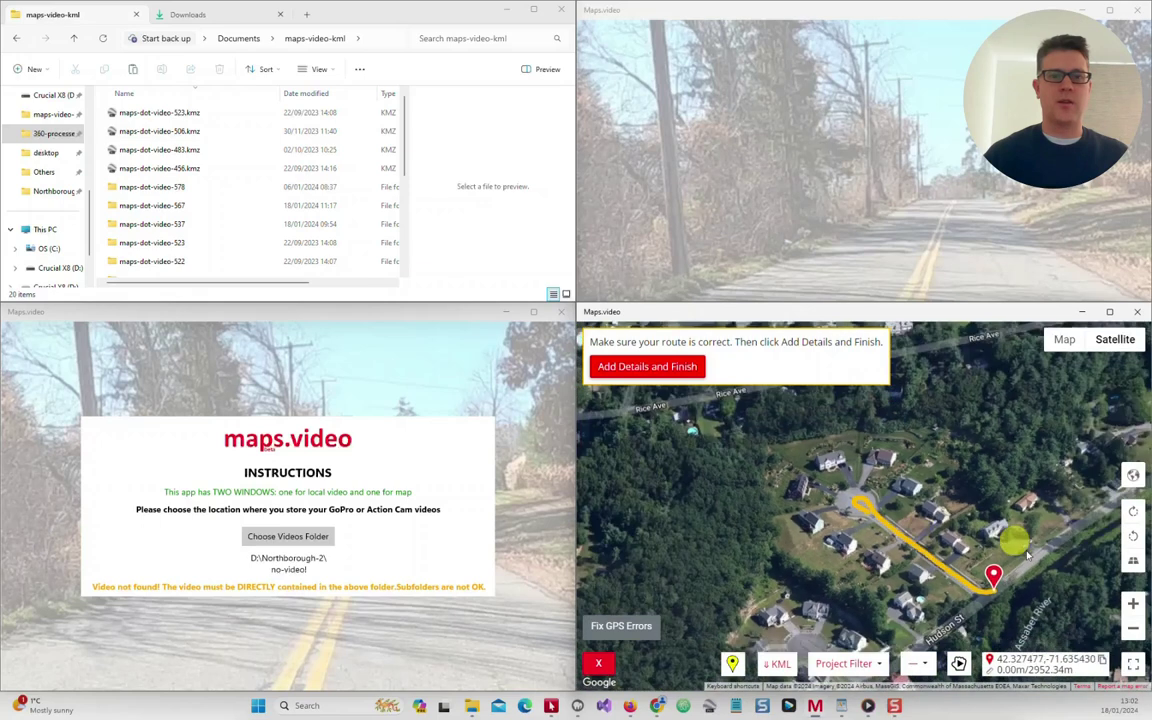
{"action": "scroll", "coordinate": [895, 521], "scroll_direction": "up", "scroll_amount": 2}
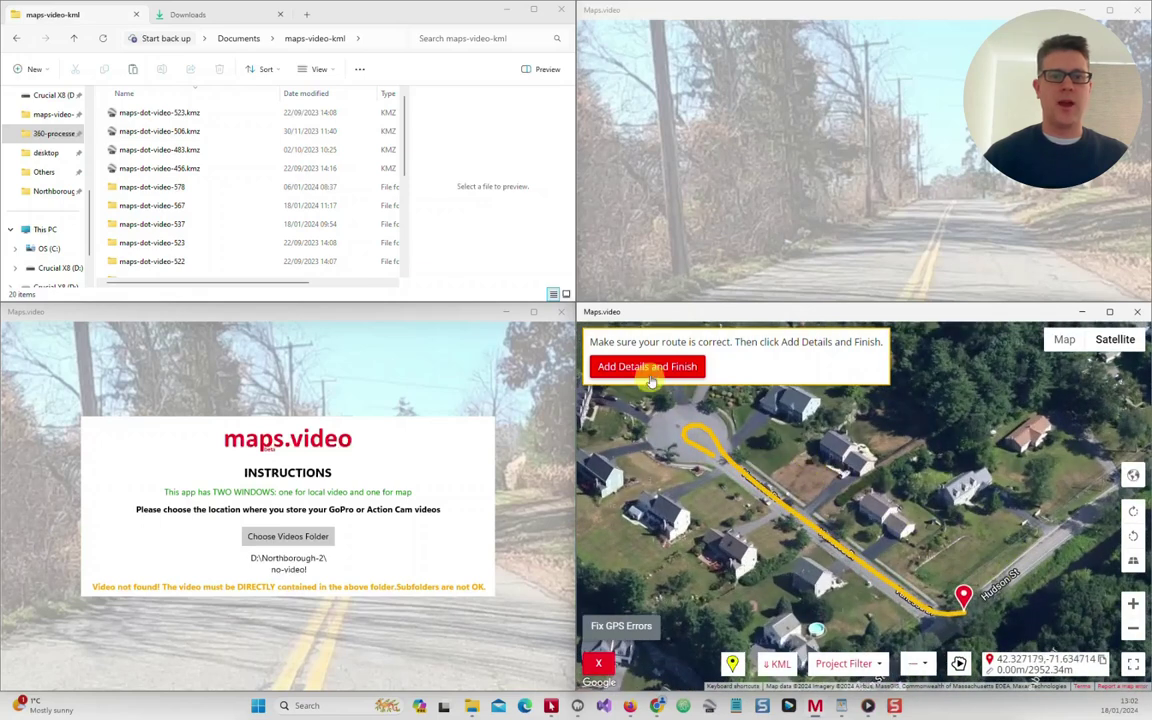
{"action": "left_click", "coordinate": [650, 368]}
{"action": "scroll", "coordinate": [706, 430], "scroll_direction": "down", "scroll_amount": 3}
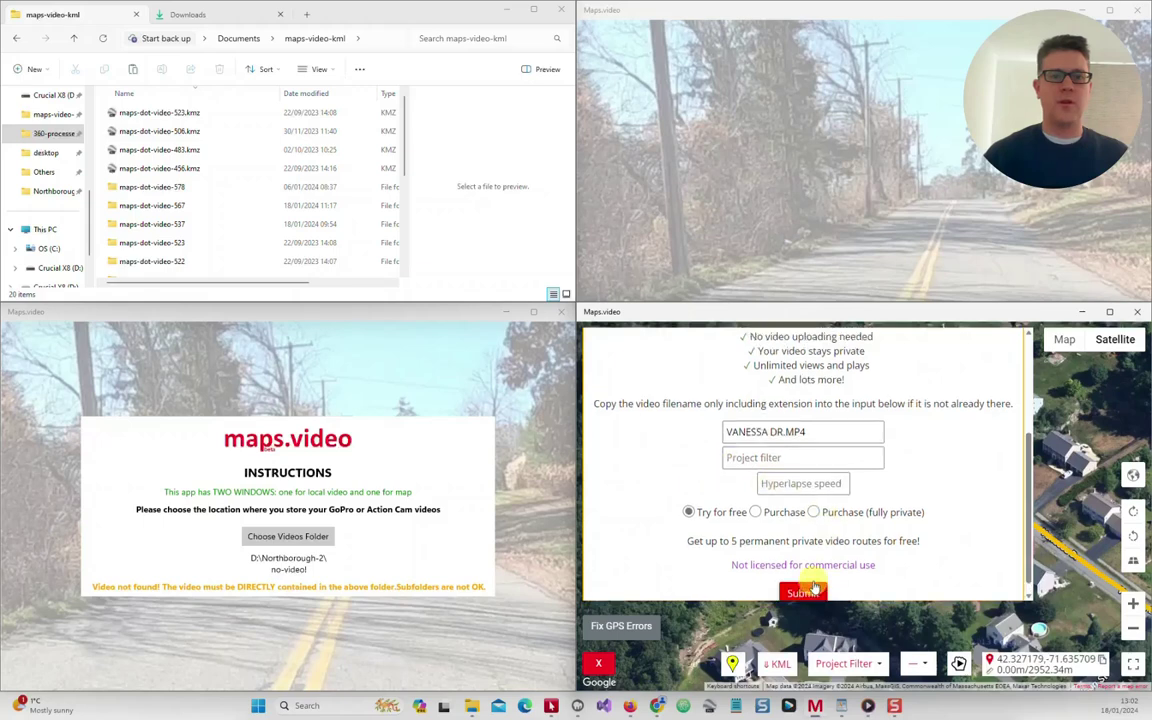
{"action": "left_click", "coordinate": [803, 592]}
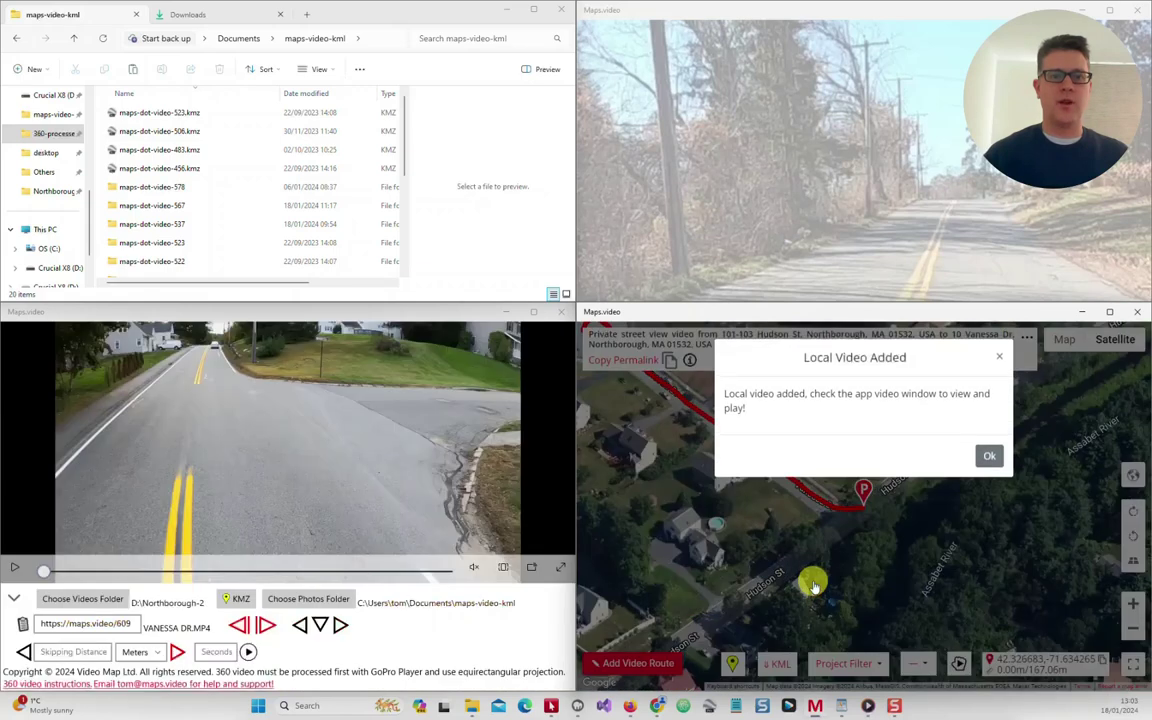
Acknowledge the added local video, play and pause Vanessa Dr, then begin another video route.
{"action": "left_click", "coordinate": [990, 457]}
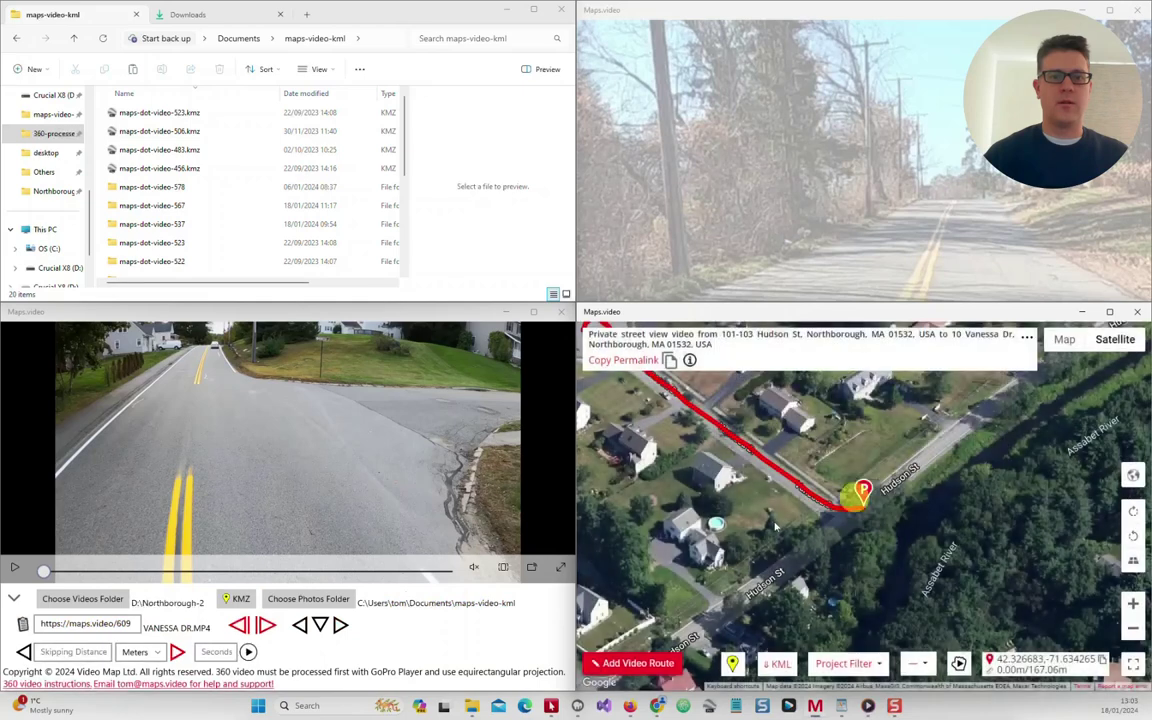
{"action": "left_click", "coordinate": [22, 566]}
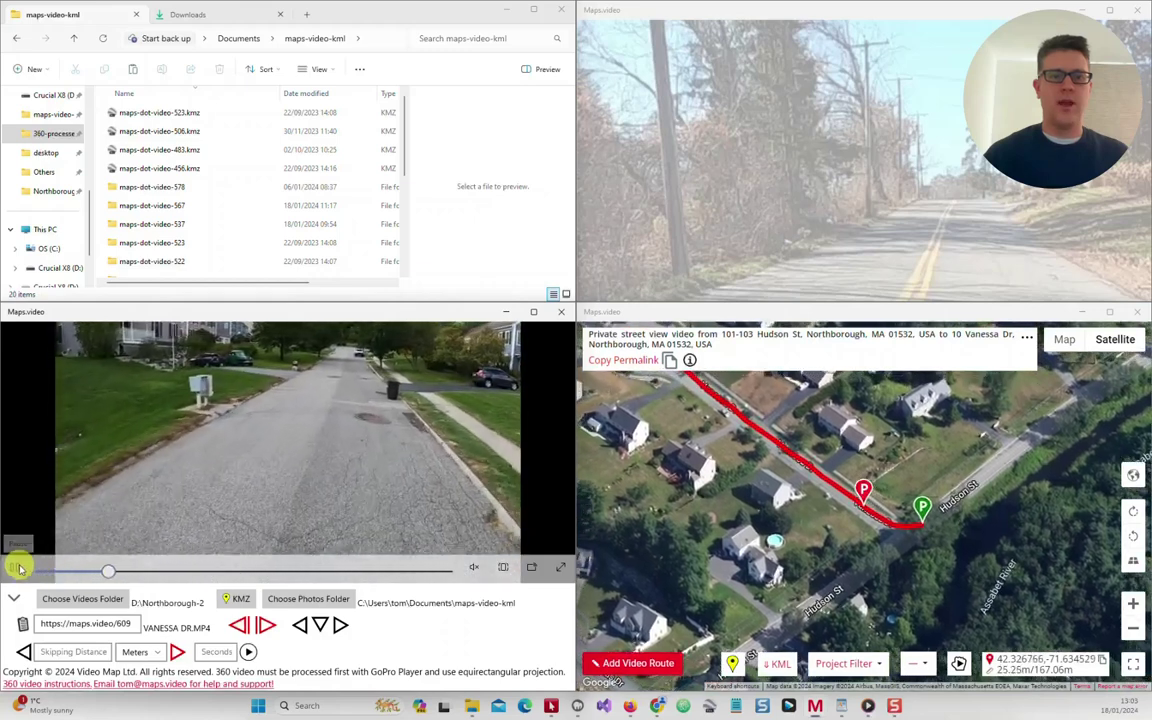
{"action": "left_click", "coordinate": [22, 567]}
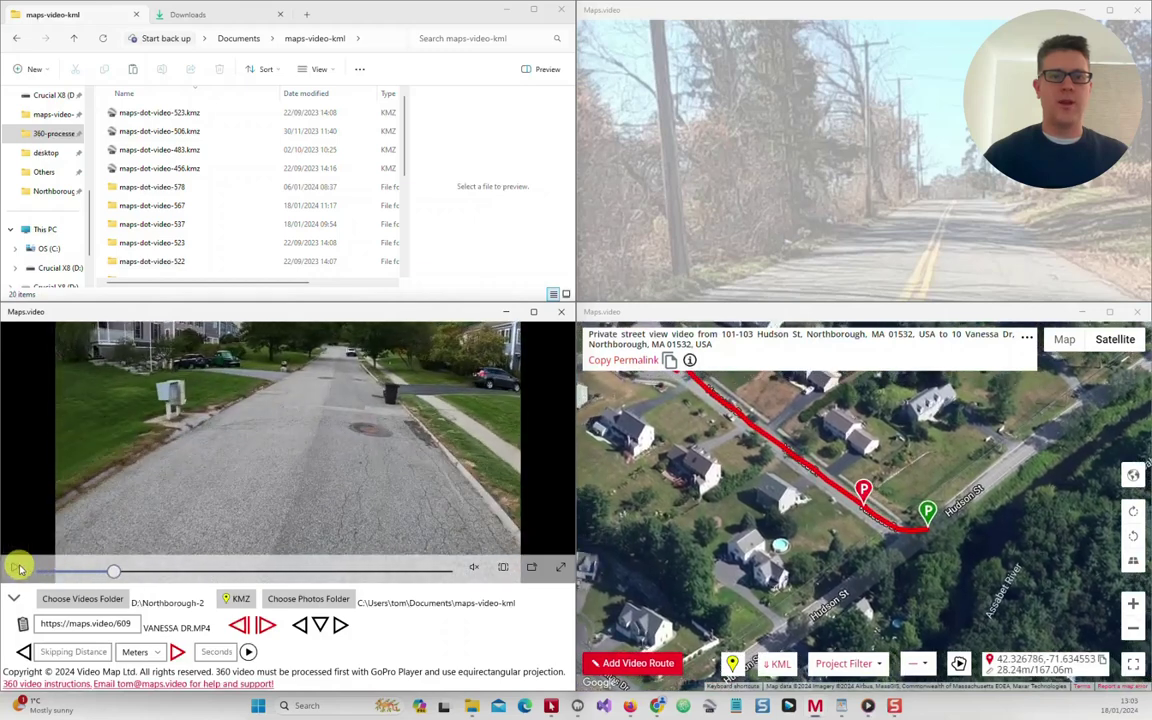
{"action": "left_click", "coordinate": [634, 664]}
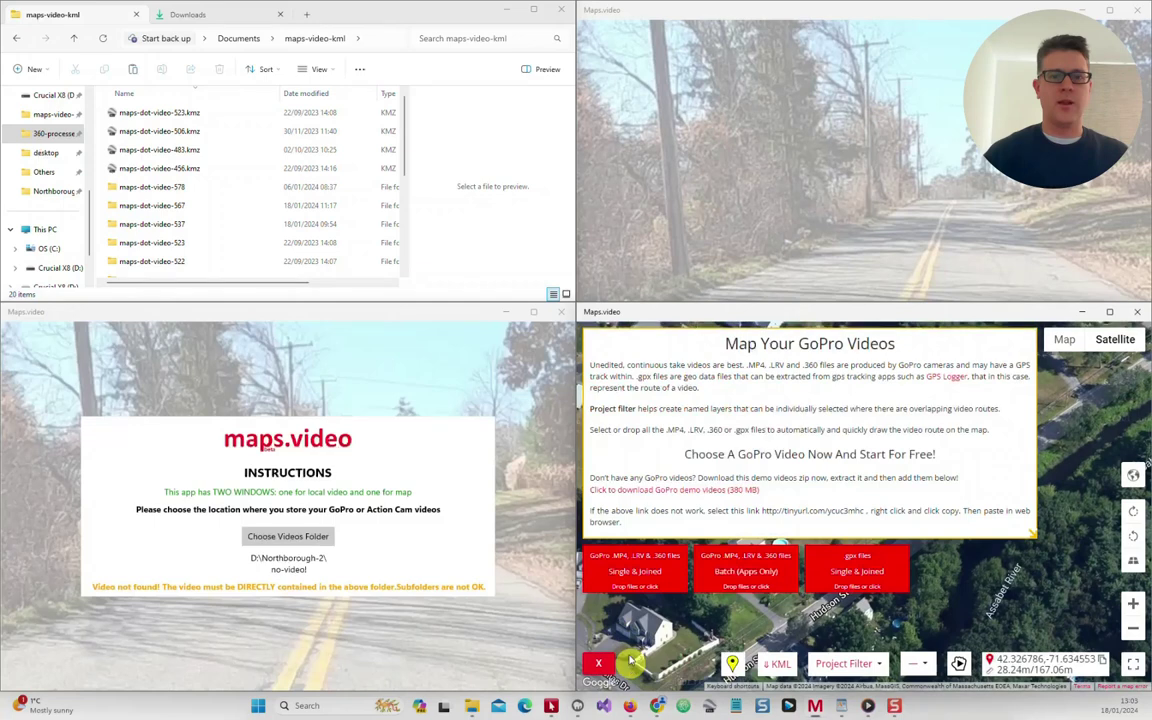
Select all nine GoPro videos from BLAKE ST.MP4 onward for batch extraction.
{"action": "left_click", "coordinate": [727, 585]}
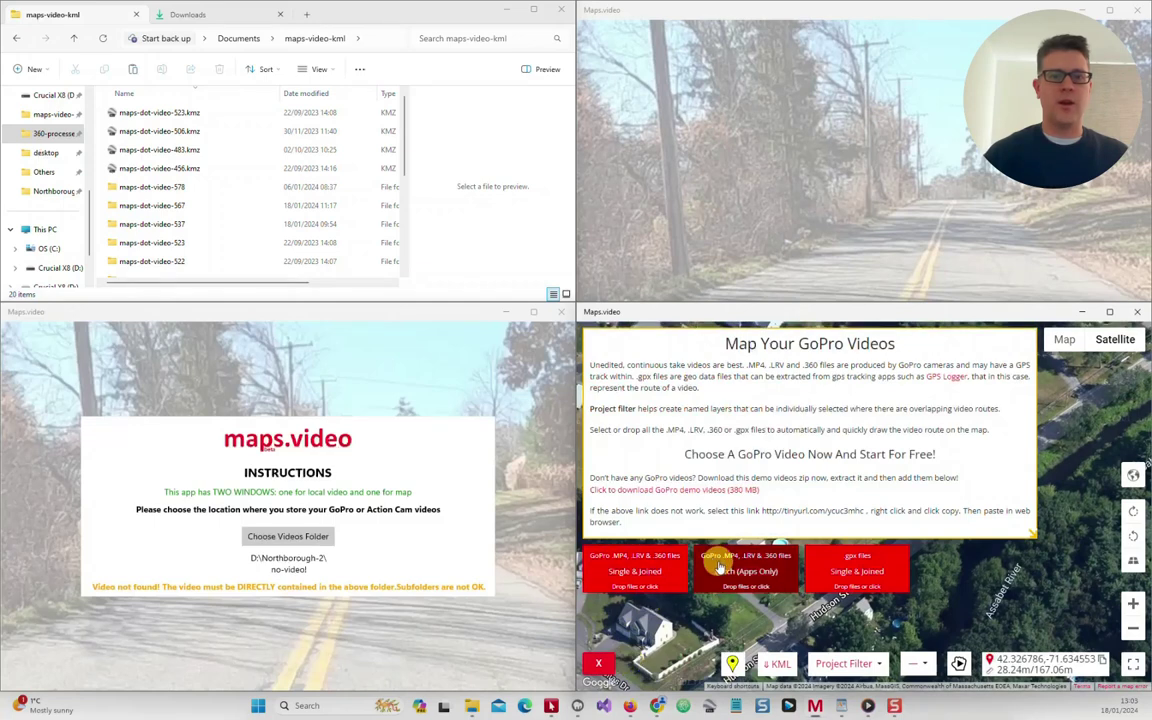
{"action": "left_click", "coordinate": [589, 507]}
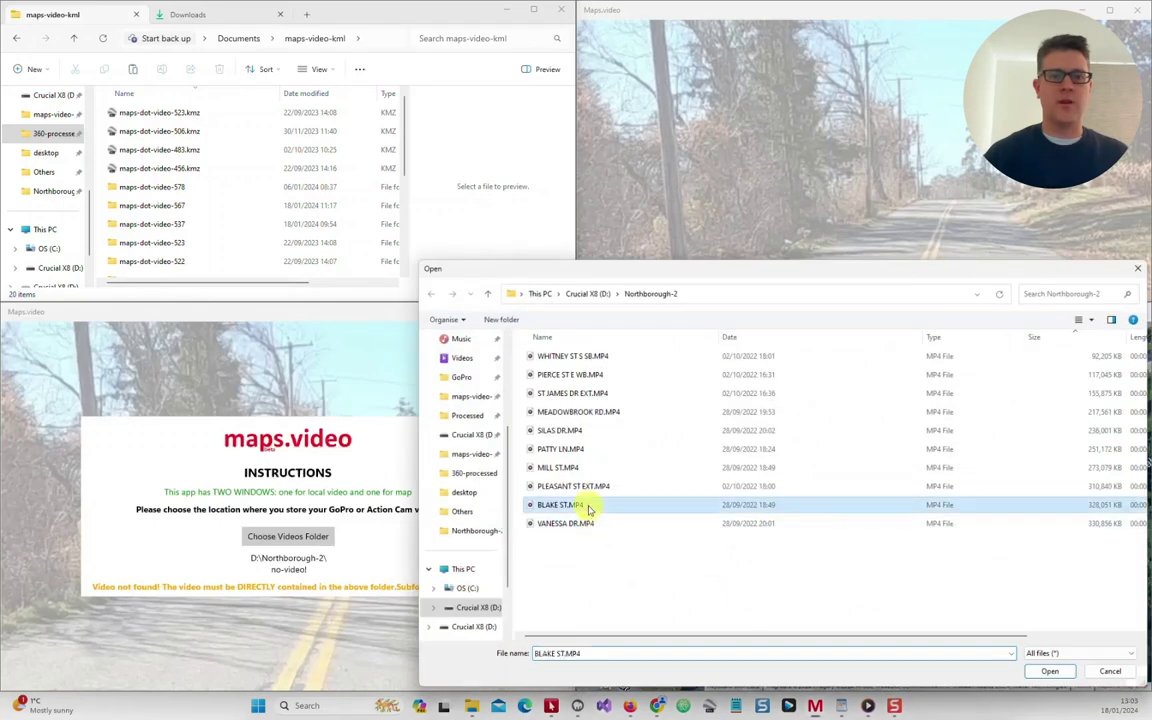
{"action": "key", "text": "shift+Up"}
{"action": "key", "text": "shift+Up"}
{"action": "key", "text": "shift+Up"}
{"action": "key", "text": "shift+Up"}
{"action": "key", "text": "shift+Up"}
{"action": "key", "text": "shift+Up"}
{"action": "key", "text": "shift+Up"}
{"action": "key", "text": "shift+Up"}
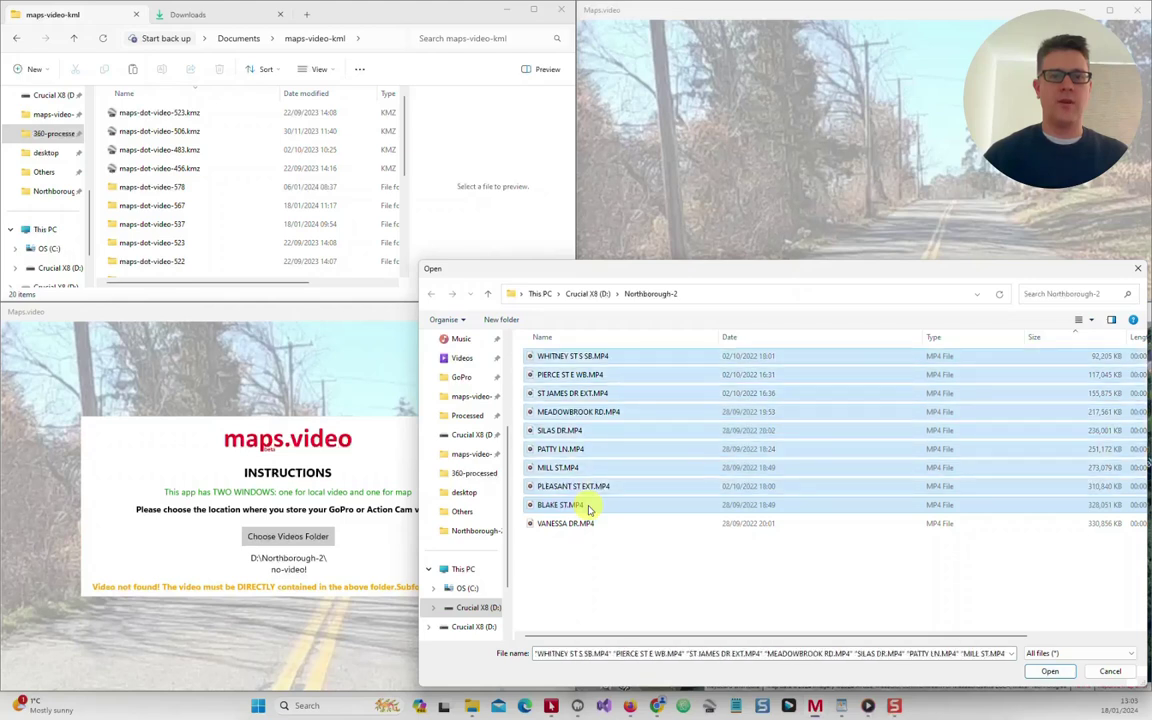
{"action": "key", "text": "Return"}
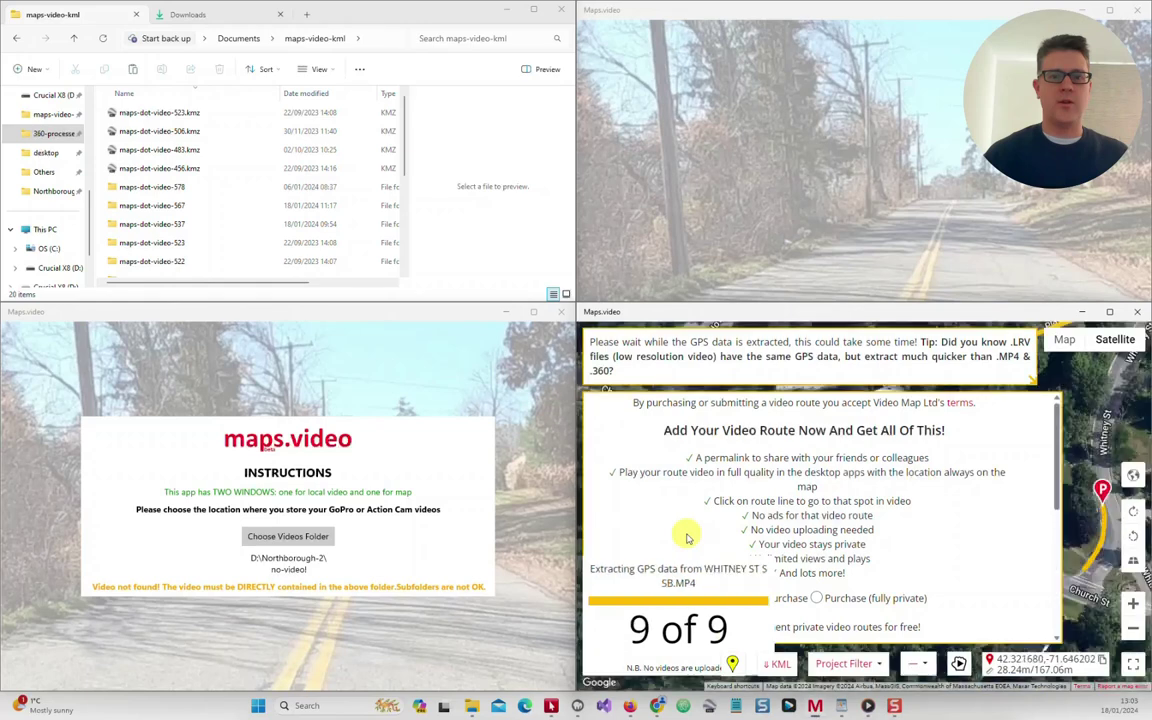
Maximise the map window and preview the Meadowbrook, Blake St and Mill St routes.
{"action": "left_click", "coordinate": [811, 419]}
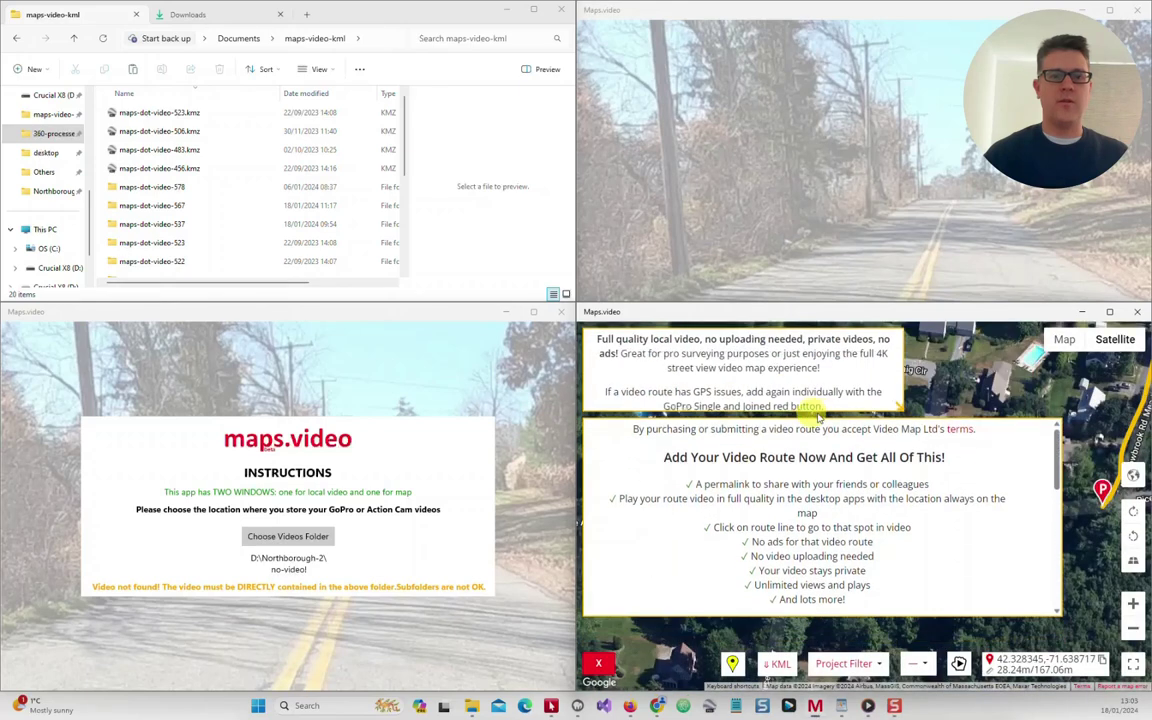
{"action": "left_click", "coordinate": [1108, 300]}
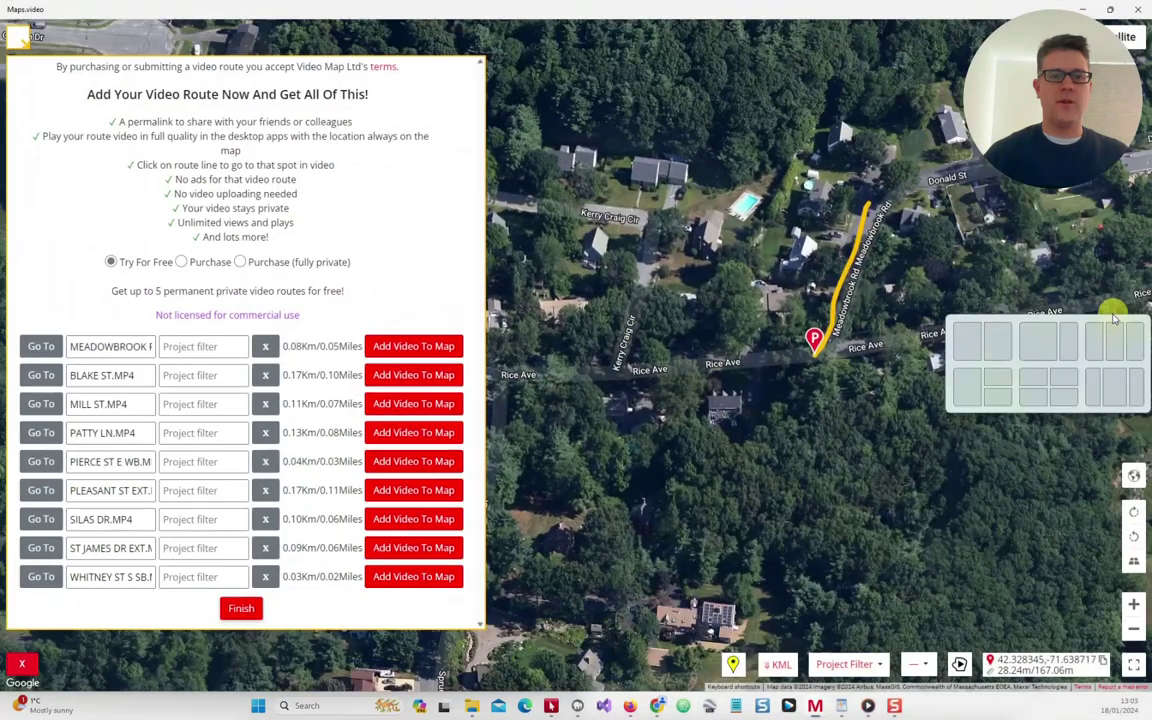
{"action": "left_click", "coordinate": [55, 347]}
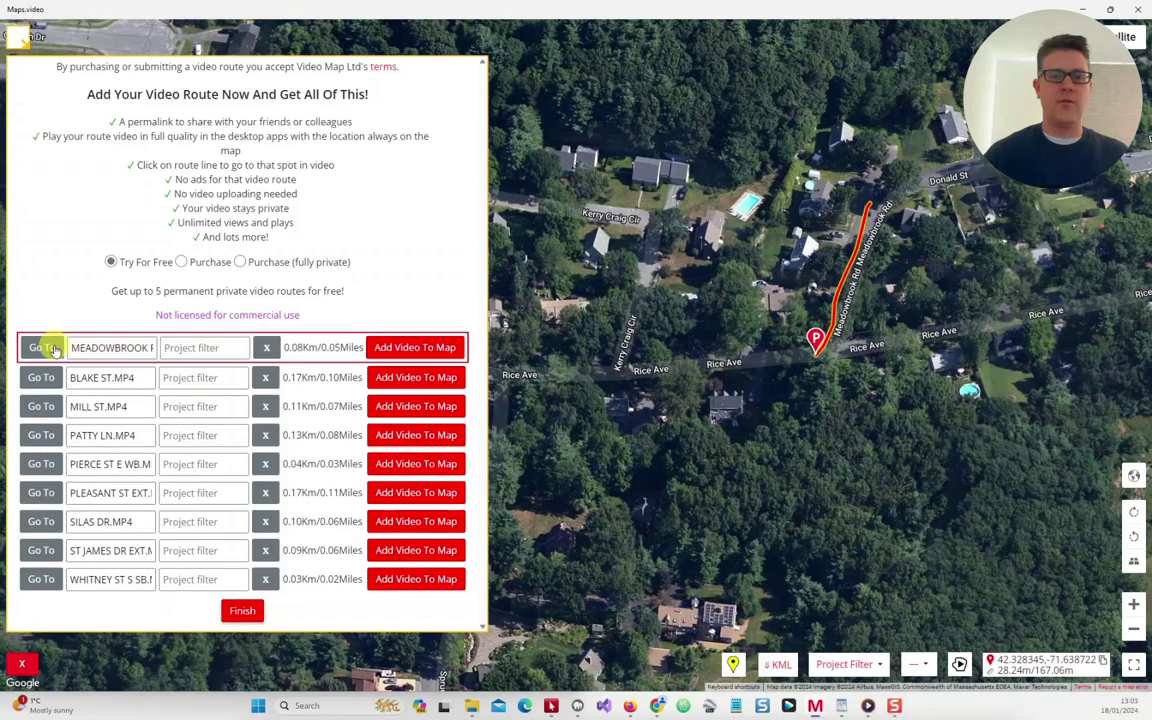
{"action": "left_click", "coordinate": [45, 380]}
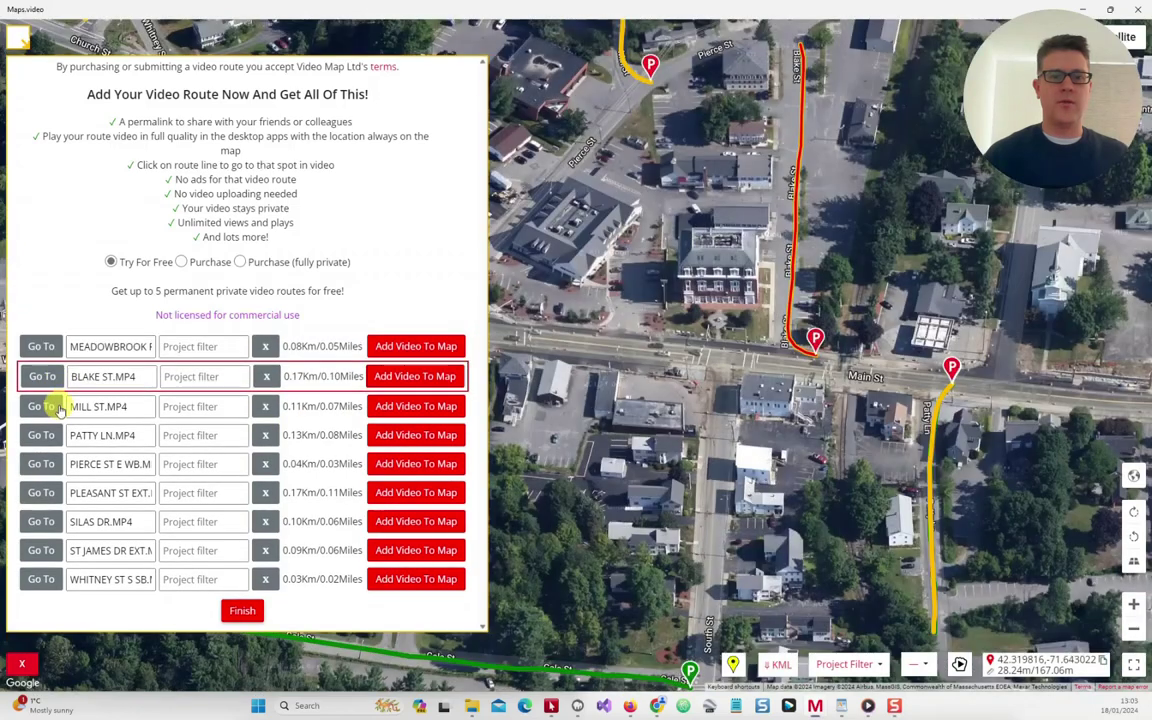
{"action": "left_click", "coordinate": [43, 404]}
{"action": "left_click", "coordinate": [41, 346]}
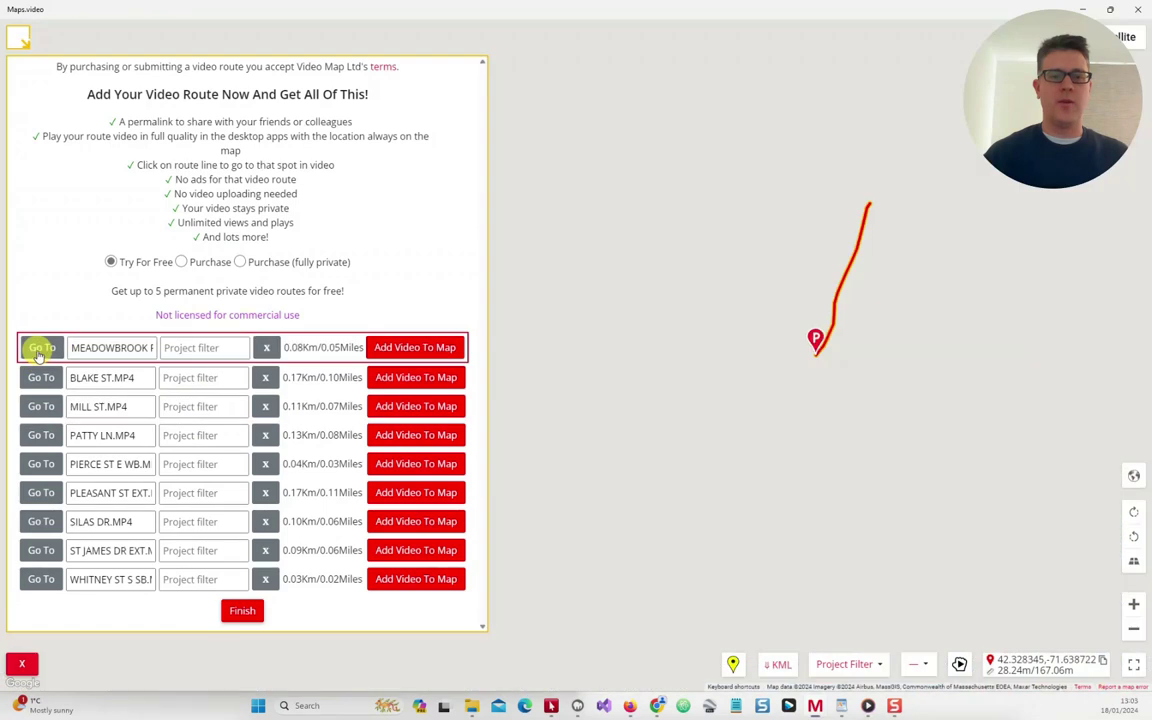
Add the Meadowbrook, Blake St, Mill St and Patty Ln videos, then try Pierce St as free trial.
{"action": "left_click", "coordinate": [405, 347]}
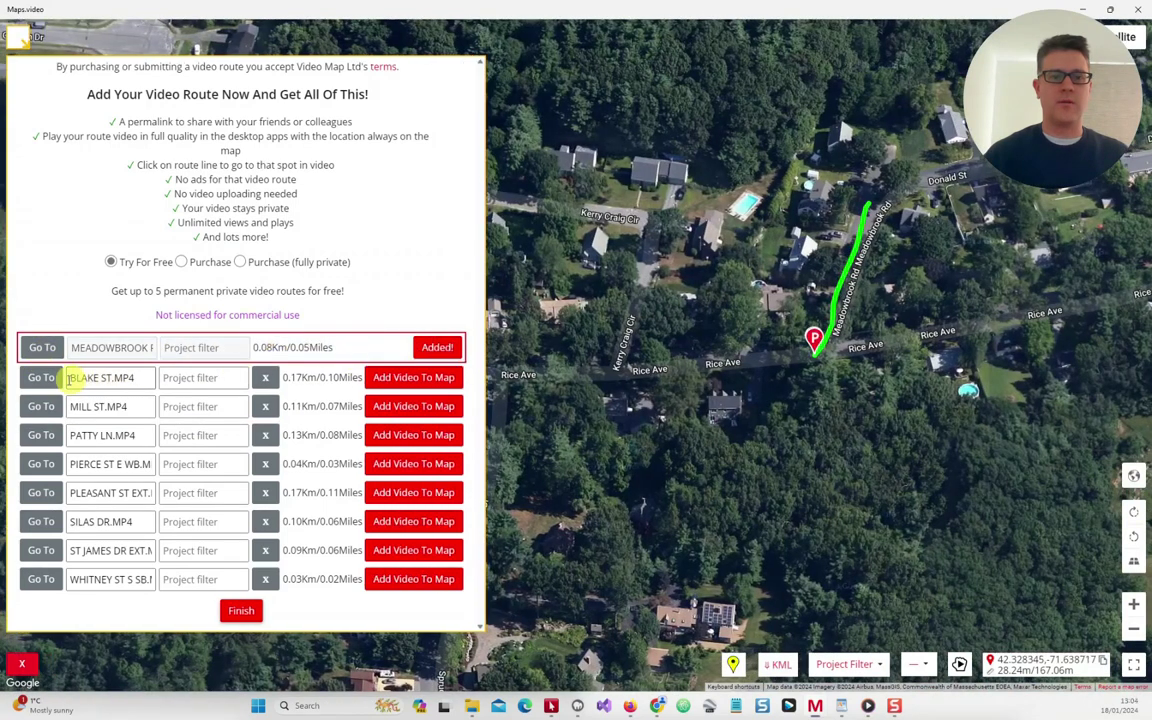
{"action": "left_click", "coordinate": [42, 377]}
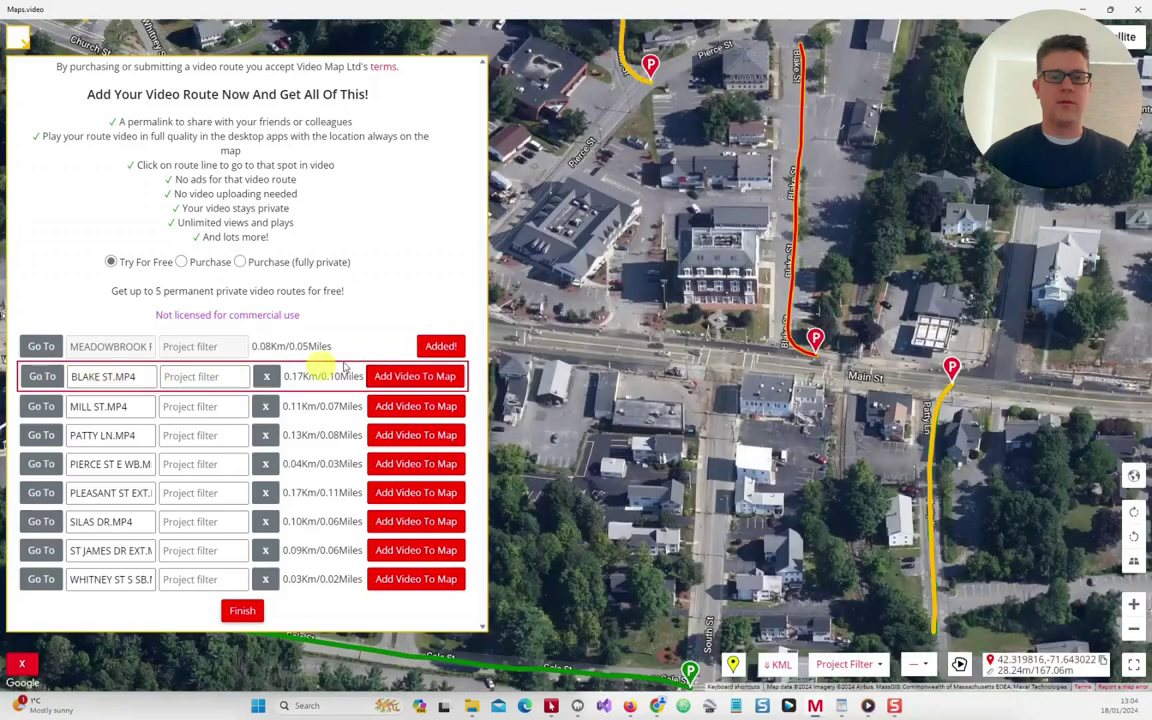
{"action": "left_click", "coordinate": [411, 378]}
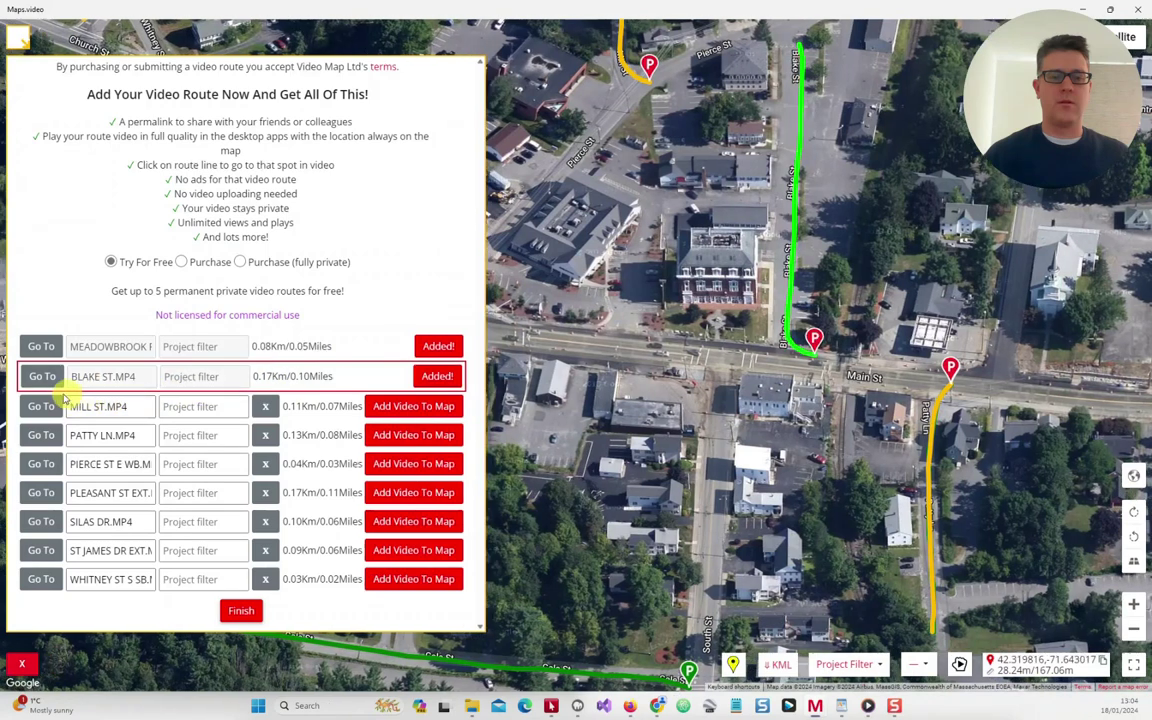
{"action": "left_click", "coordinate": [45, 408]}
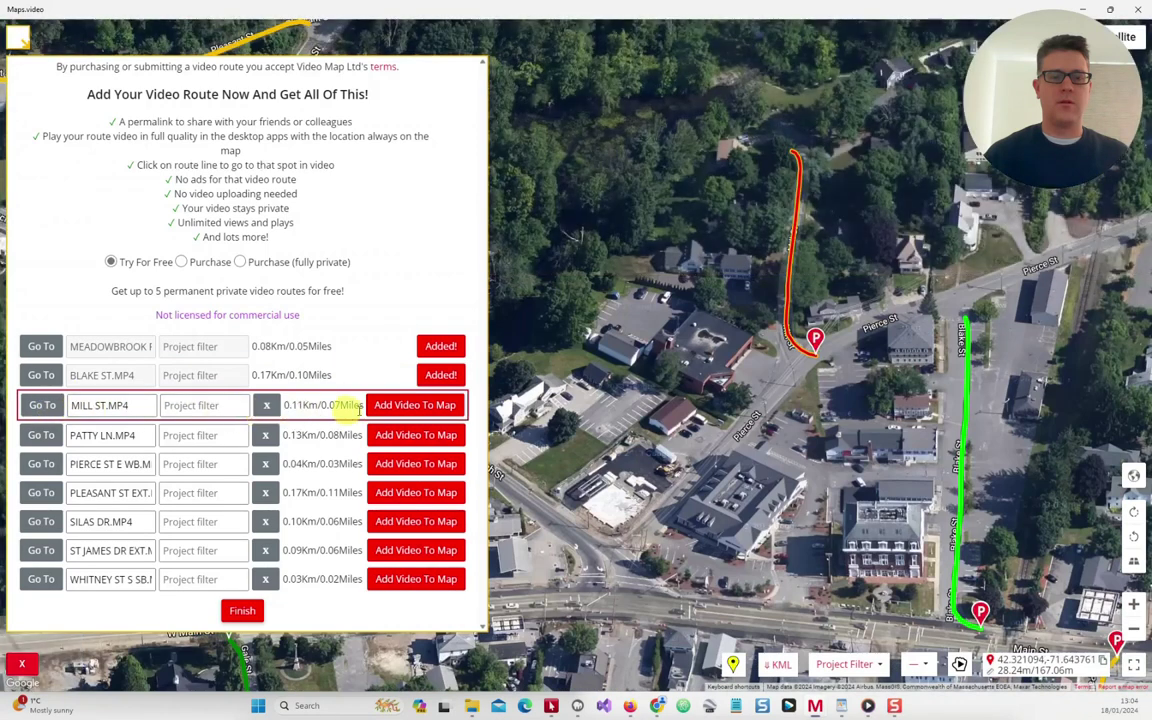
{"action": "left_click", "coordinate": [400, 408]}
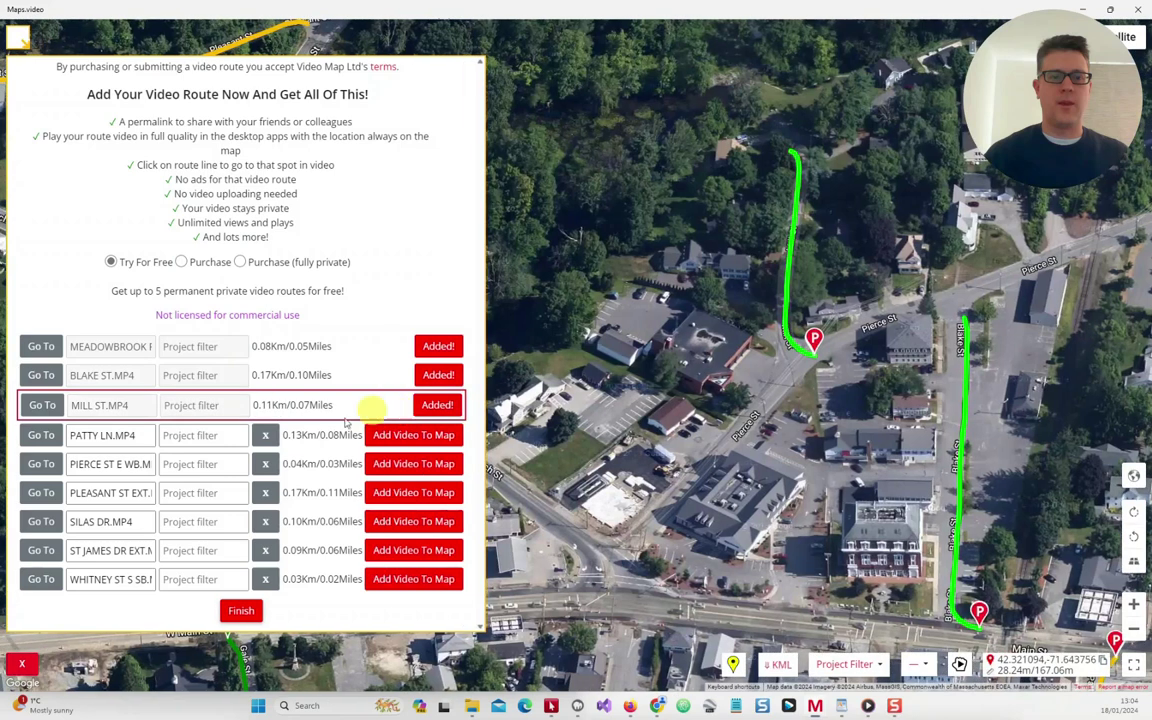
{"action": "left_click", "coordinate": [45, 435]}
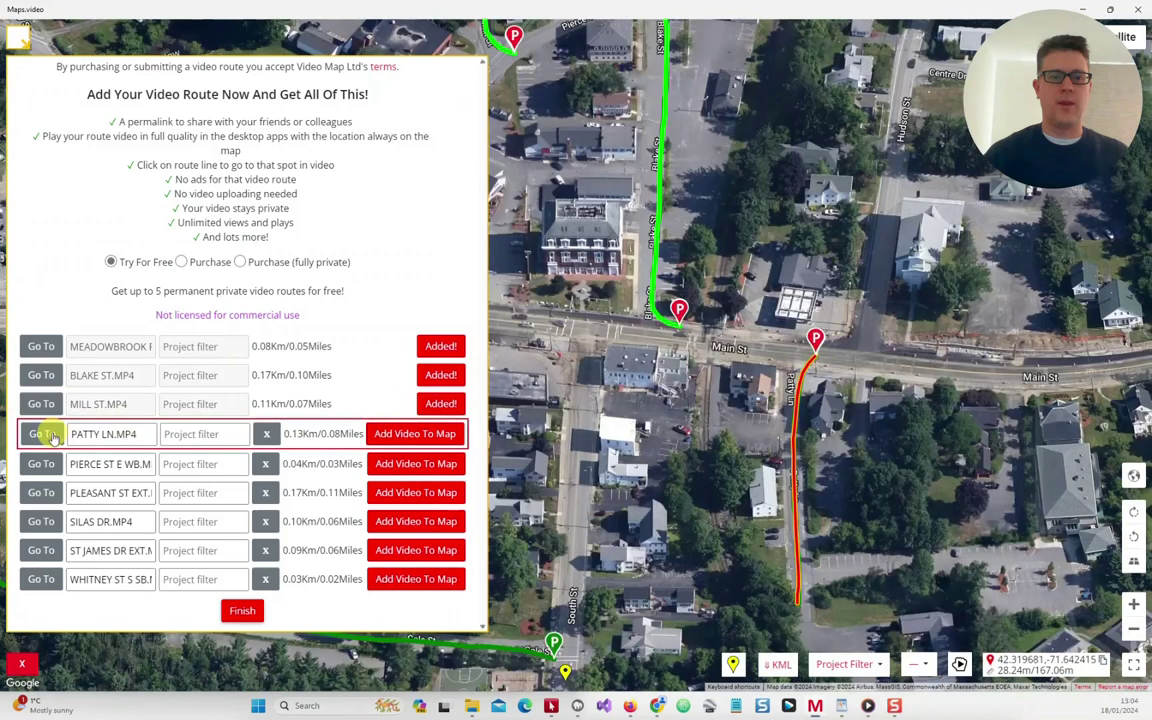
{"action": "left_click", "coordinate": [391, 438]}
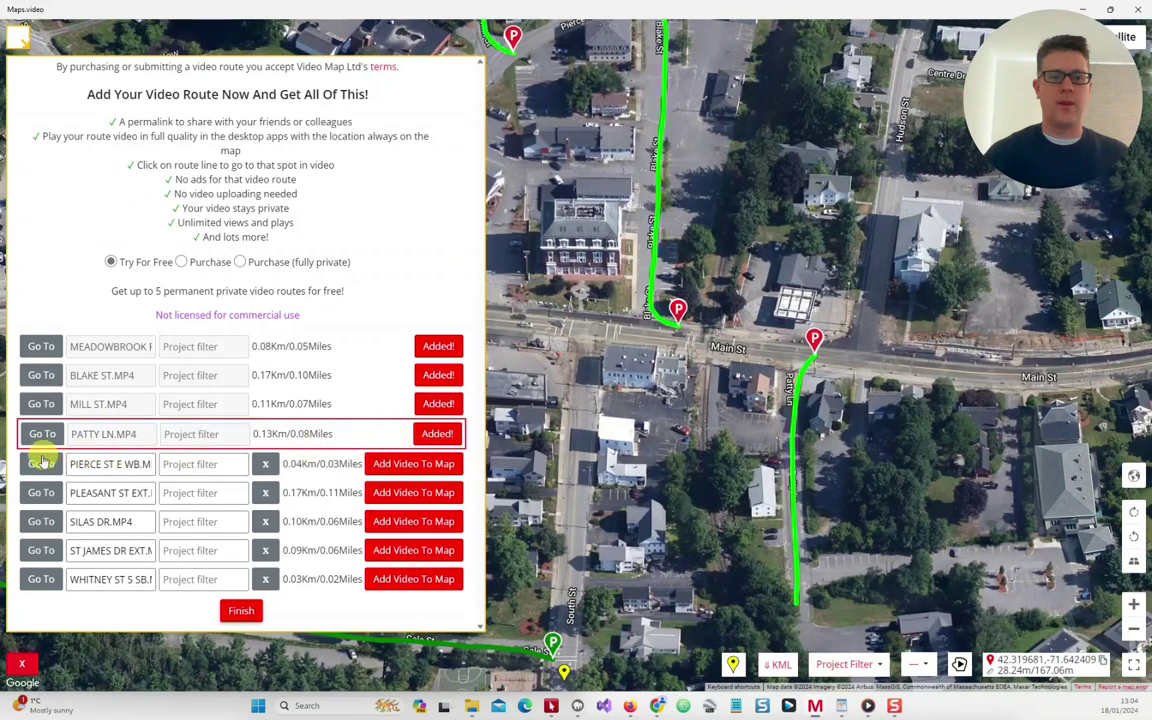
{"action": "left_click", "coordinate": [39, 464]}
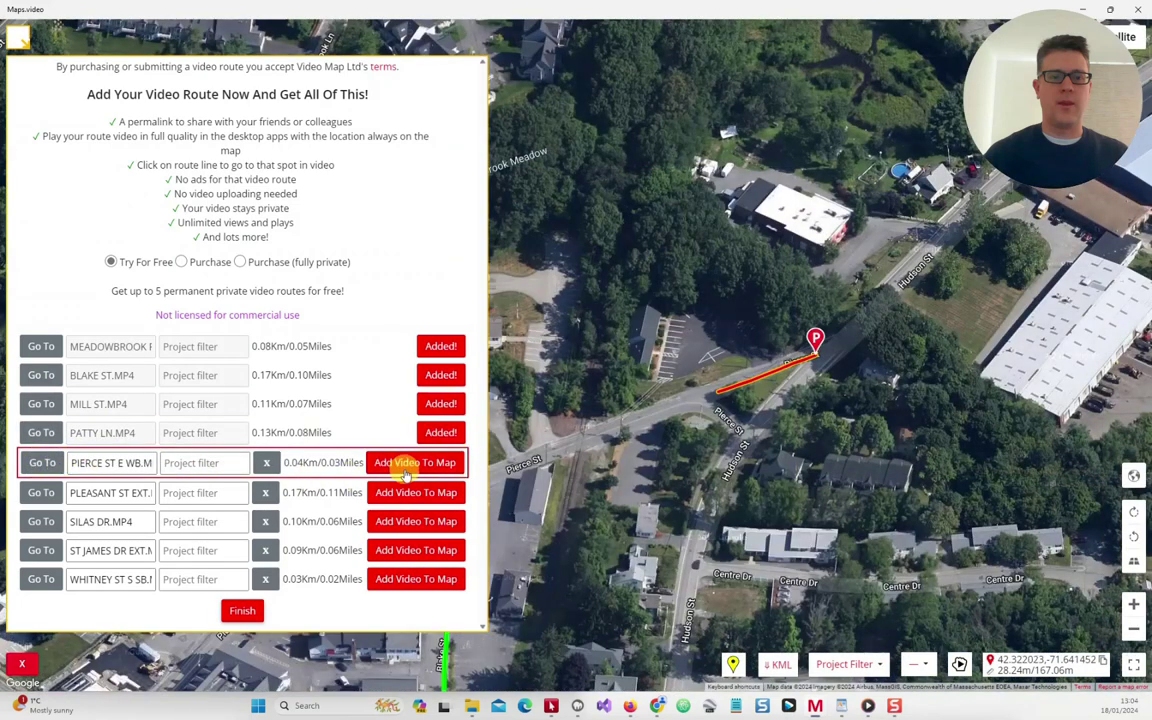
{"action": "left_click", "coordinate": [407, 470]}
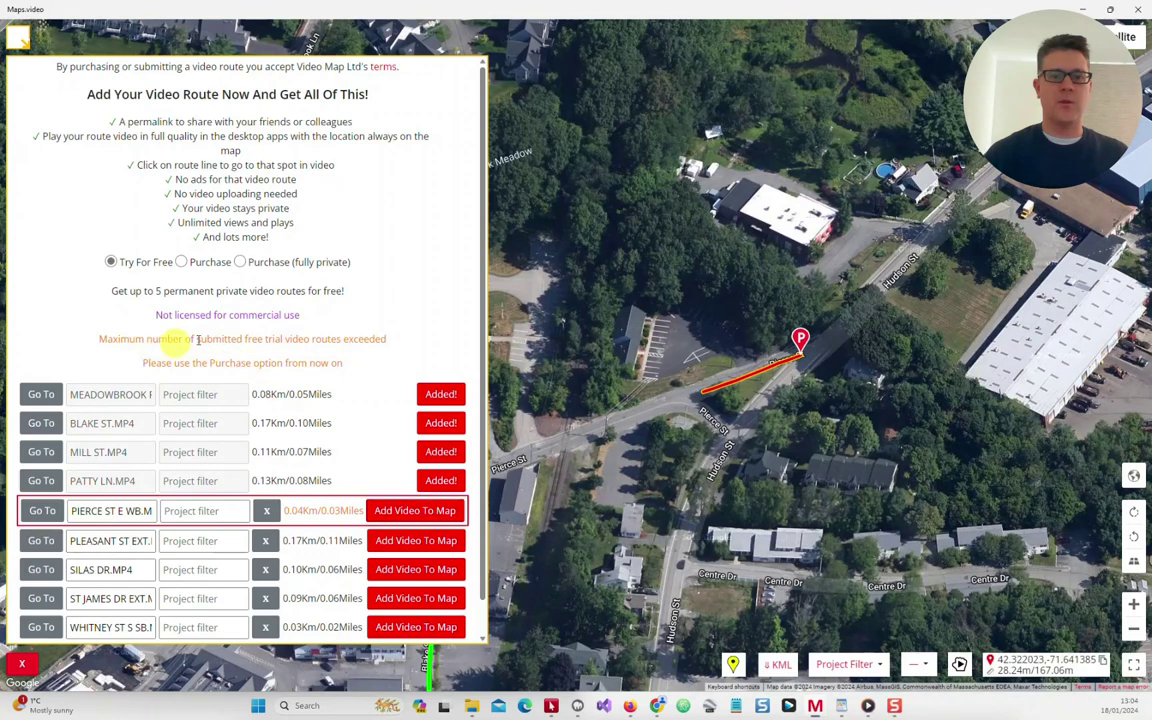
Switch route submission to Purchase and recentre the map on the Pierce St route.
{"action": "left_click", "coordinate": [182, 262]}
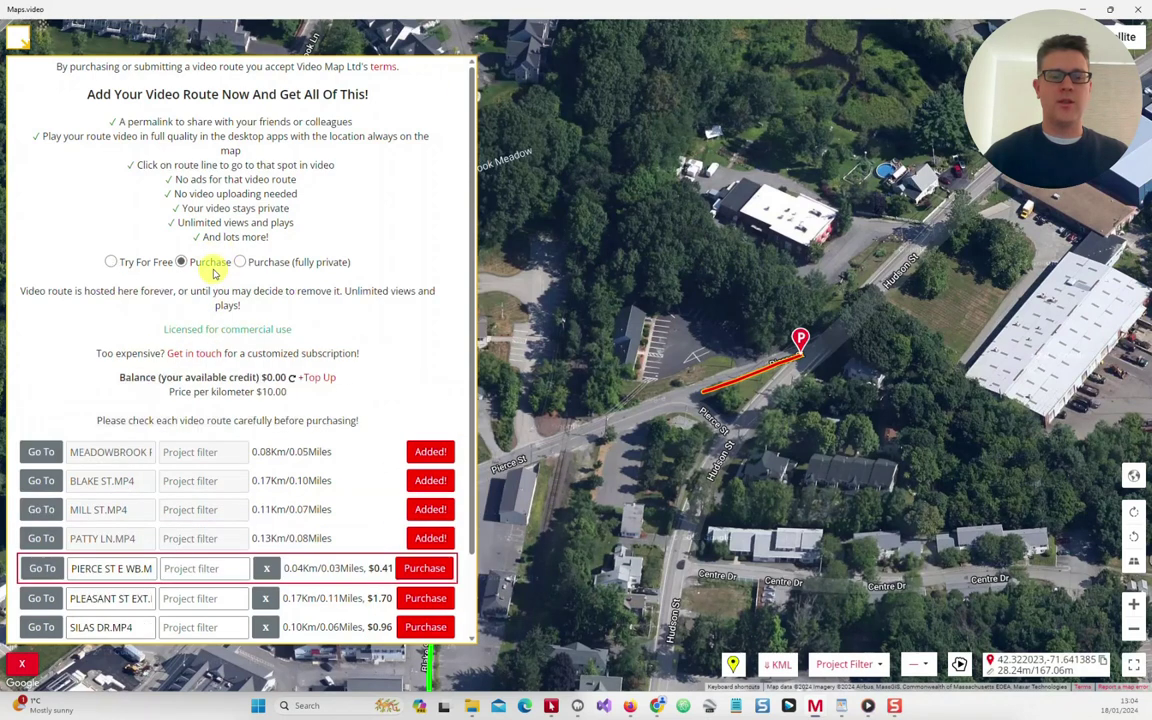
{"action": "scroll", "coordinate": [250, 300], "scroll_direction": "down", "scroll_amount": 1}
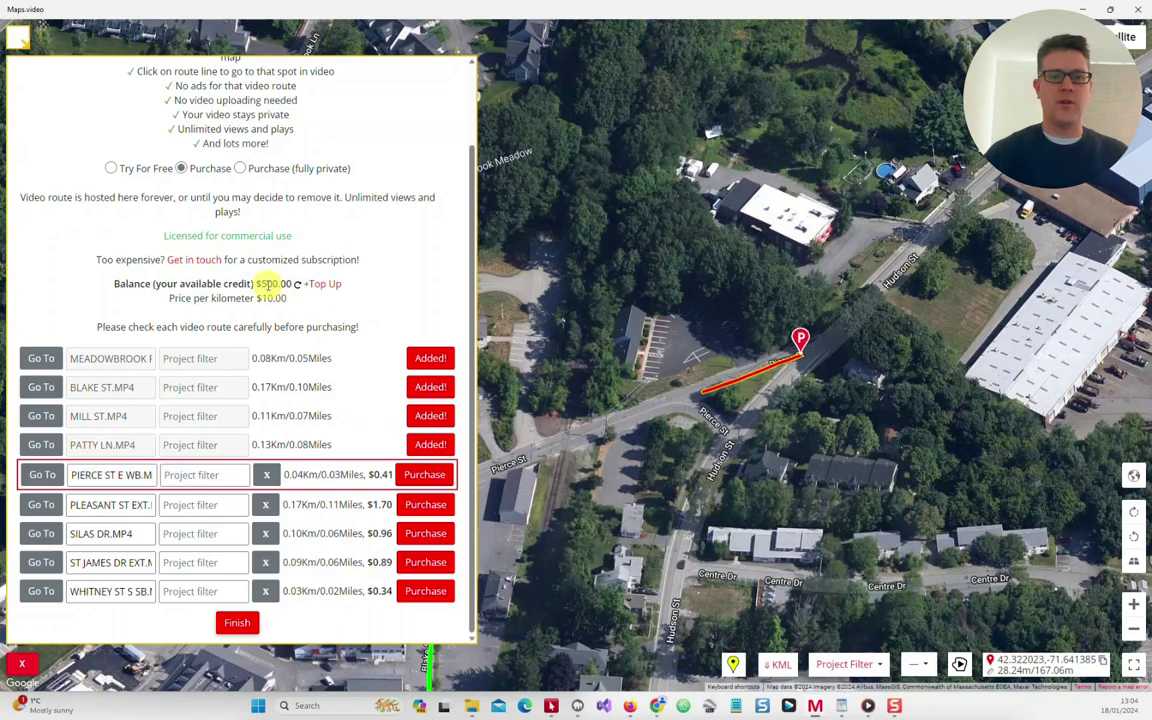
{"action": "left_click", "coordinate": [42, 475]}
Purchase the Pierce St, Pleasant St, Silas Dr, St James Dr and Whitney St routes.
{"action": "left_click", "coordinate": [428, 476]}
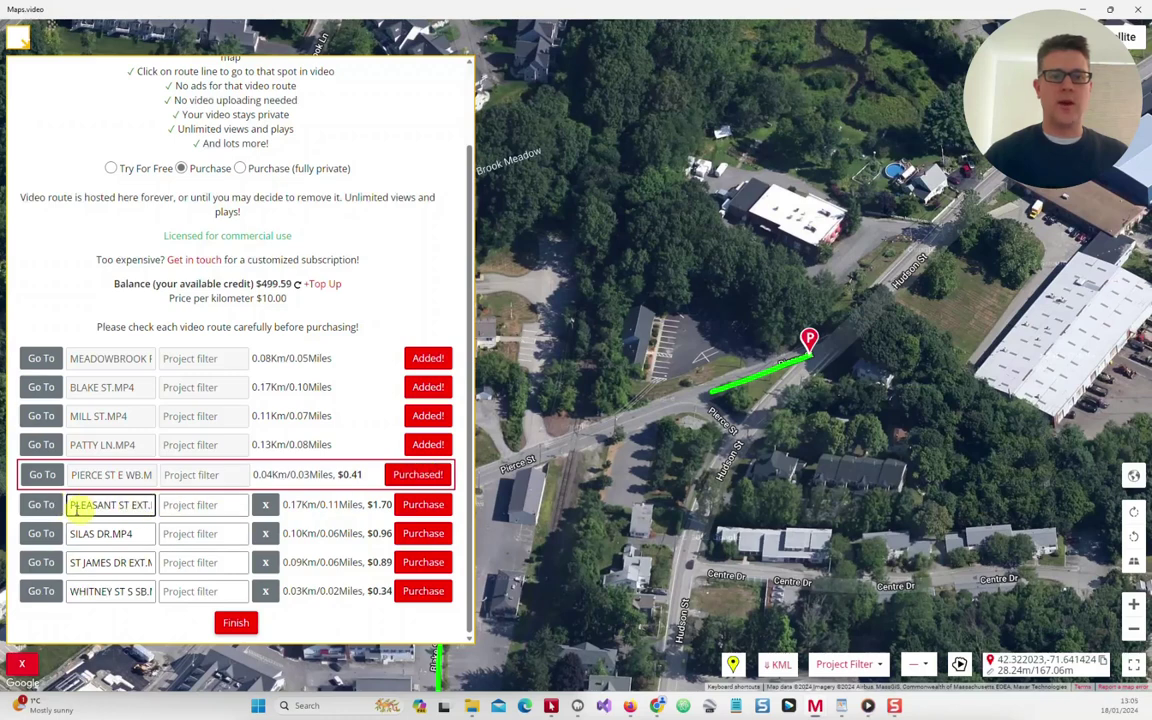
{"action": "left_click", "coordinate": [44, 505]}
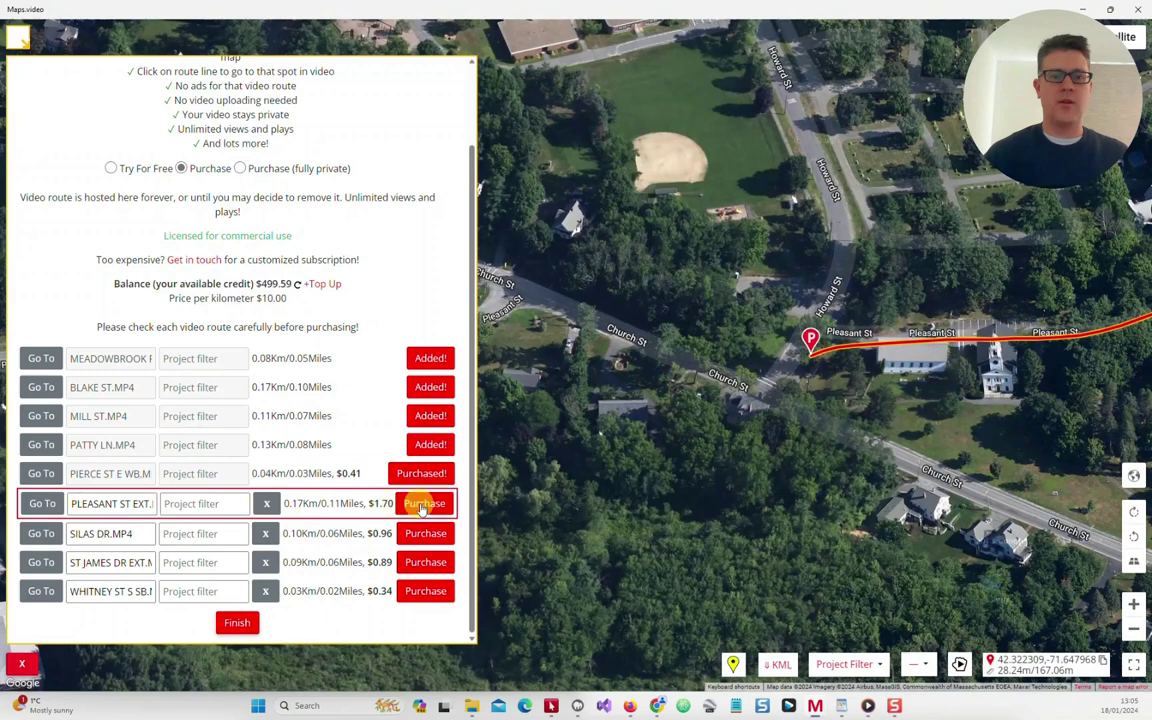
{"action": "left_click", "coordinate": [422, 505]}
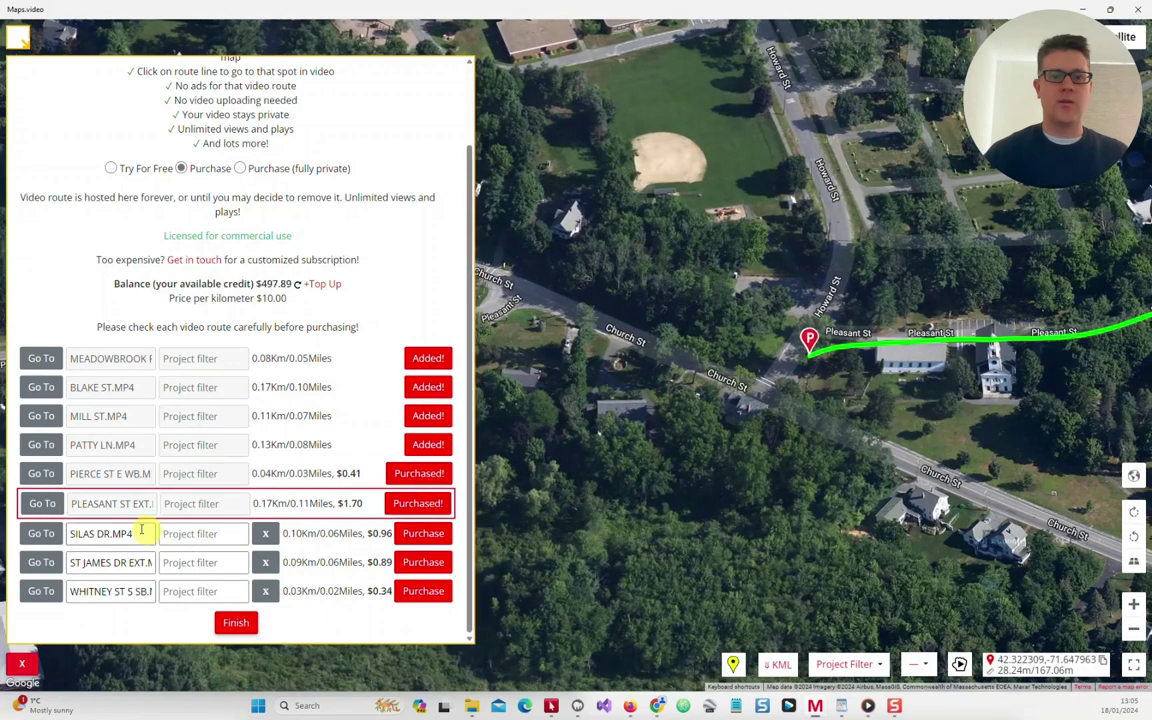
{"action": "left_click", "coordinate": [50, 533]}
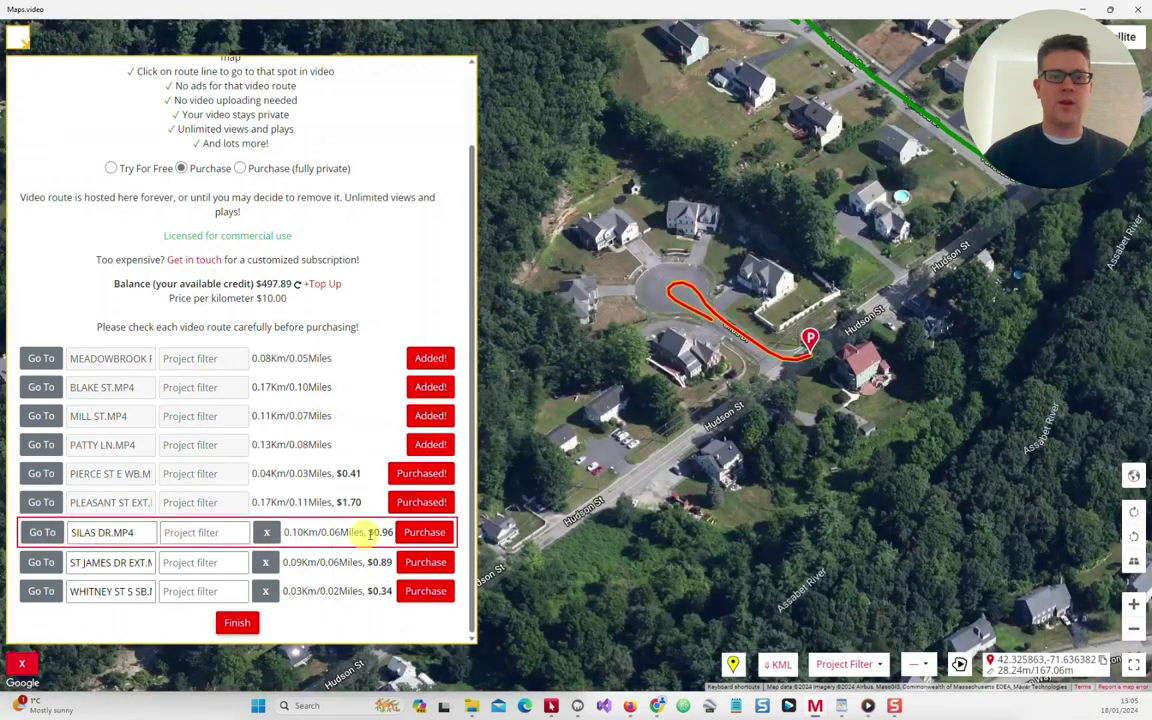
{"action": "left_click", "coordinate": [425, 533]}
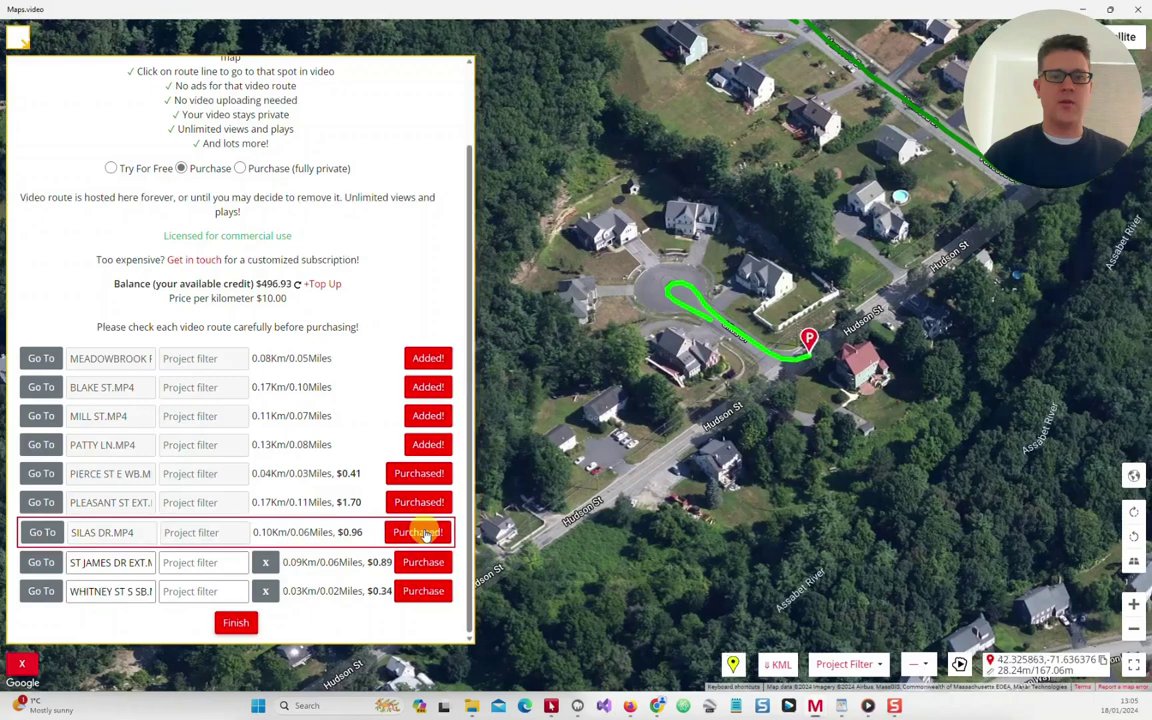
{"action": "left_click", "coordinate": [41, 563]}
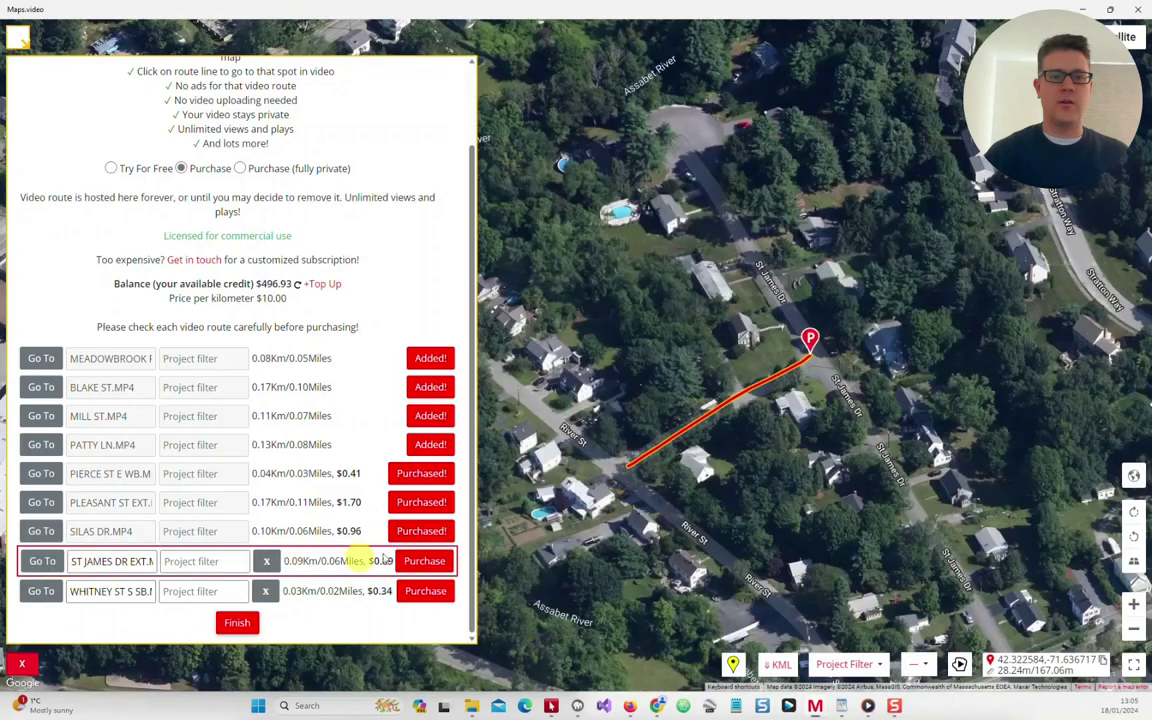
{"action": "left_click", "coordinate": [423, 562]}
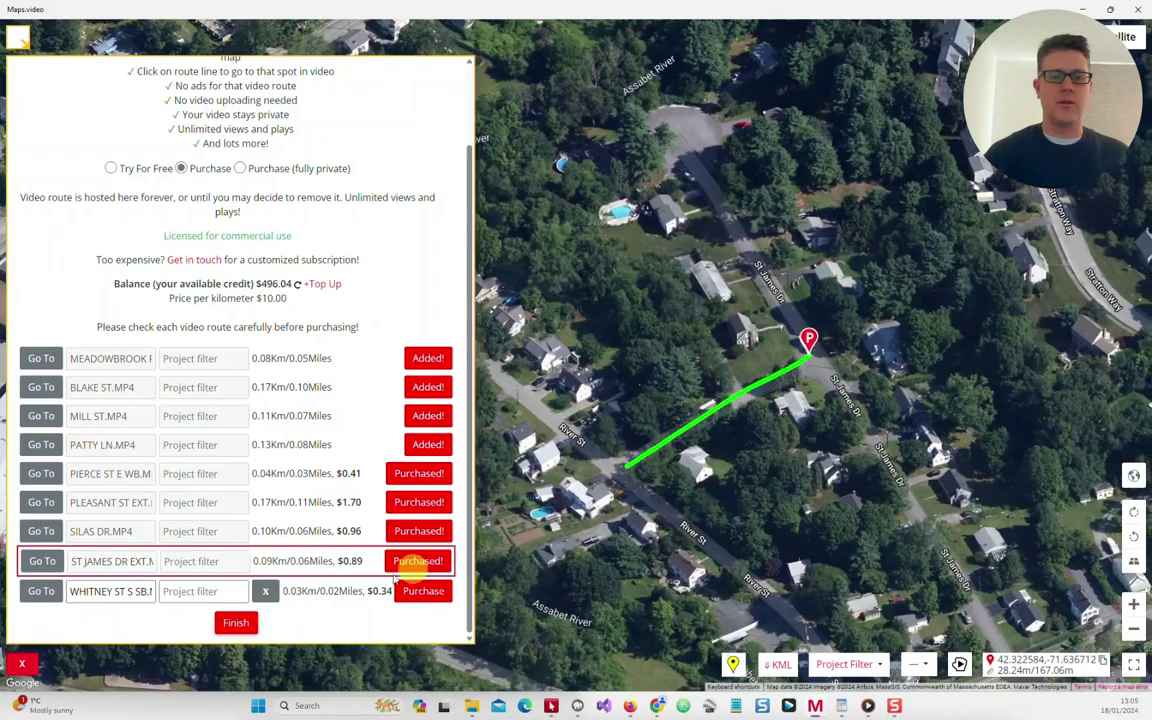
{"action": "left_click", "coordinate": [135, 591]}
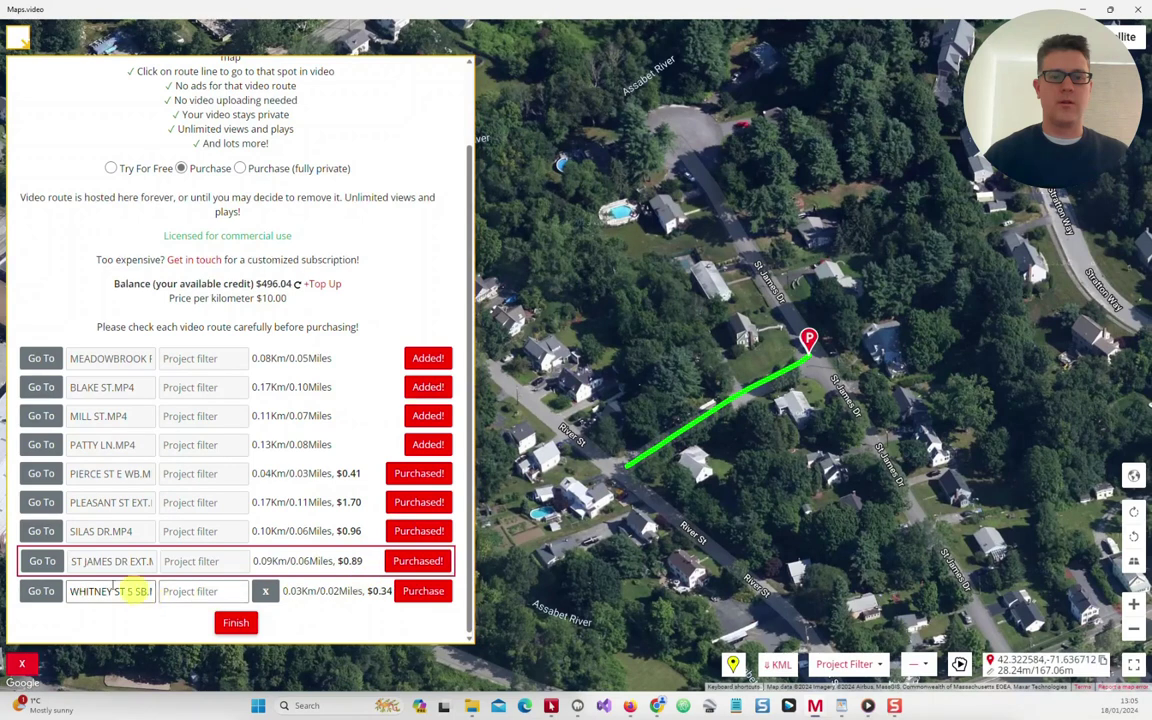
{"action": "left_click", "coordinate": [42, 591]}
{"action": "left_click", "coordinate": [423, 591]}
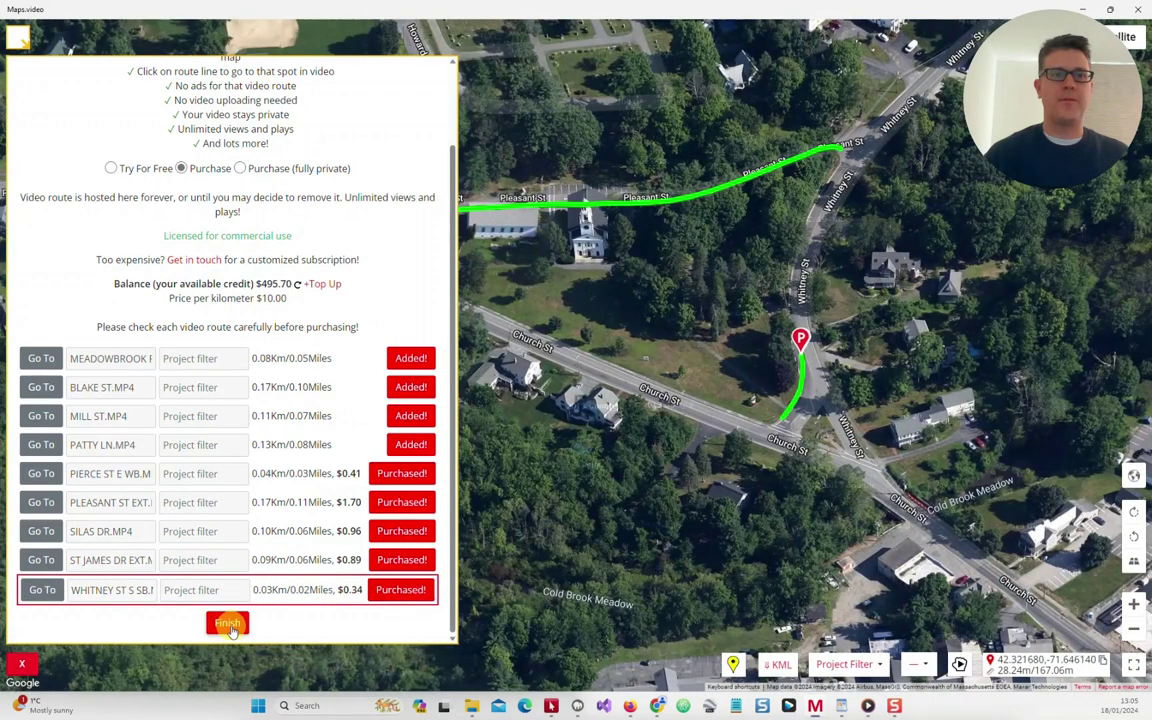
Finish the route submission, dismiss the two-windows notice and restore the map window.
{"action": "left_click", "coordinate": [228, 624]}
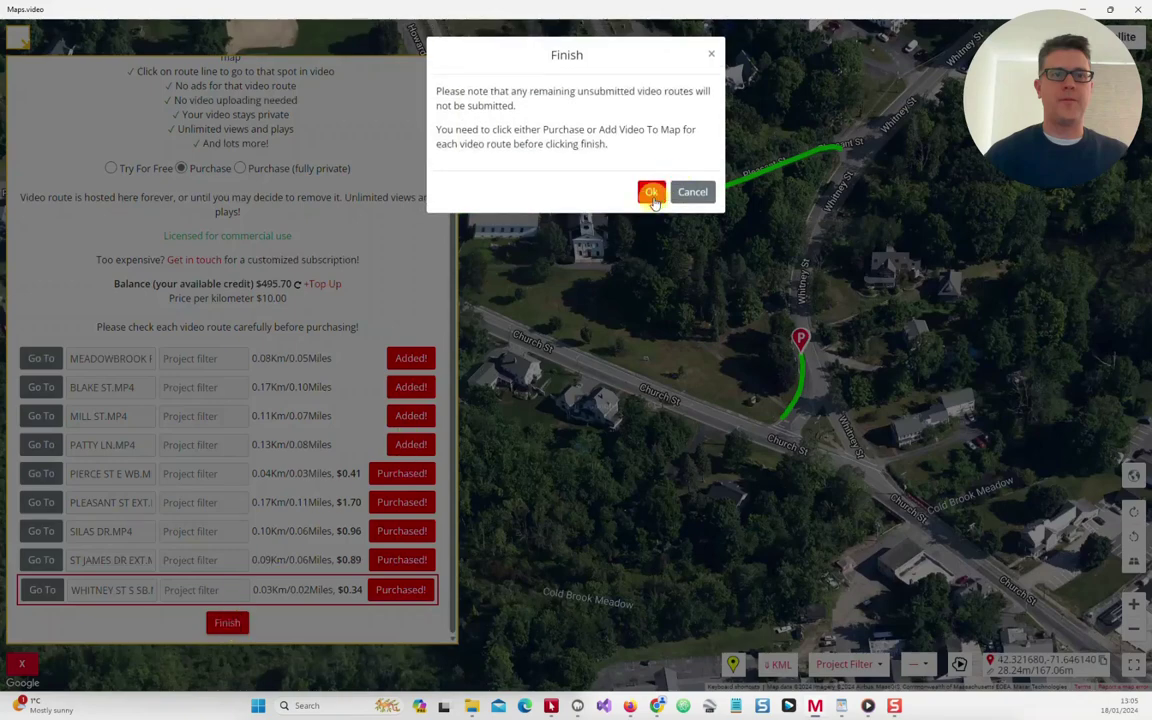
{"action": "left_click", "coordinate": [651, 193]}
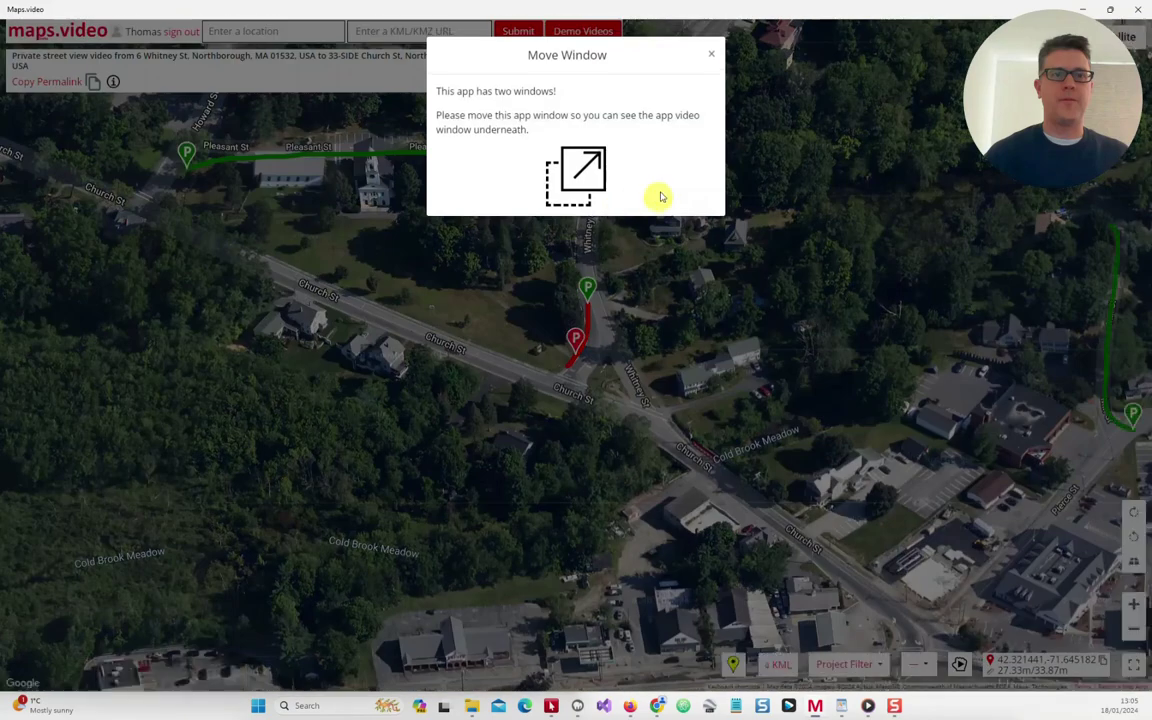
{"action": "left_click", "coordinate": [711, 55]}
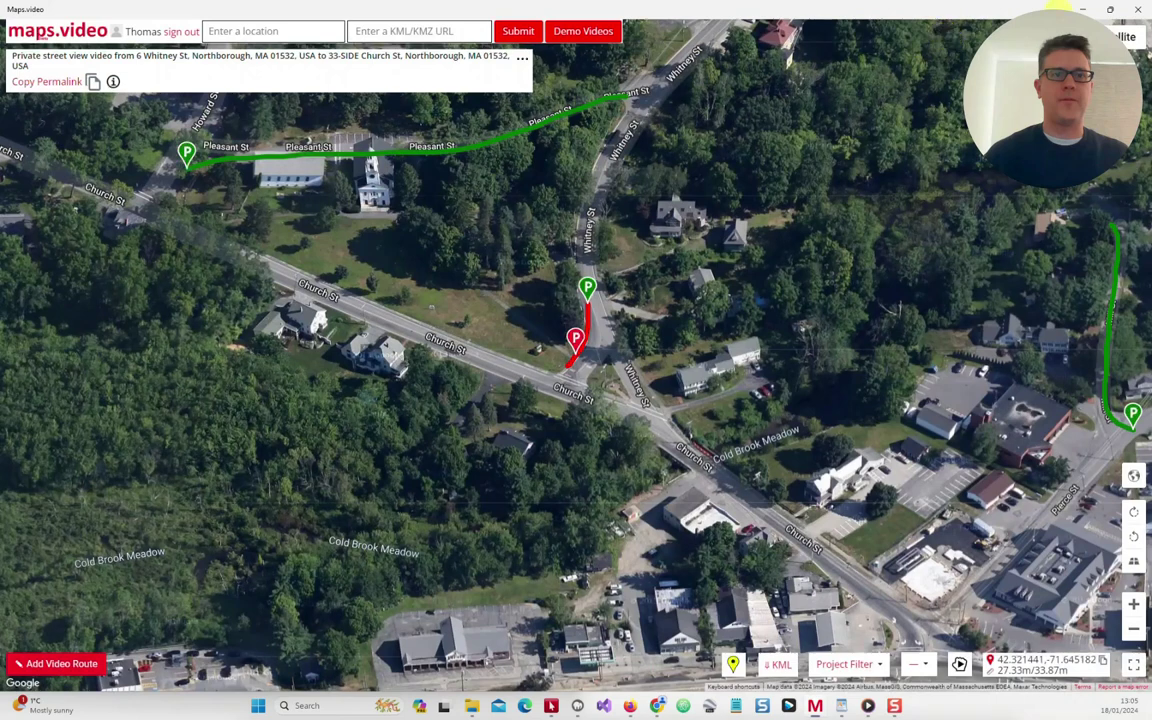
{"action": "left_click", "coordinate": [1110, 9]}
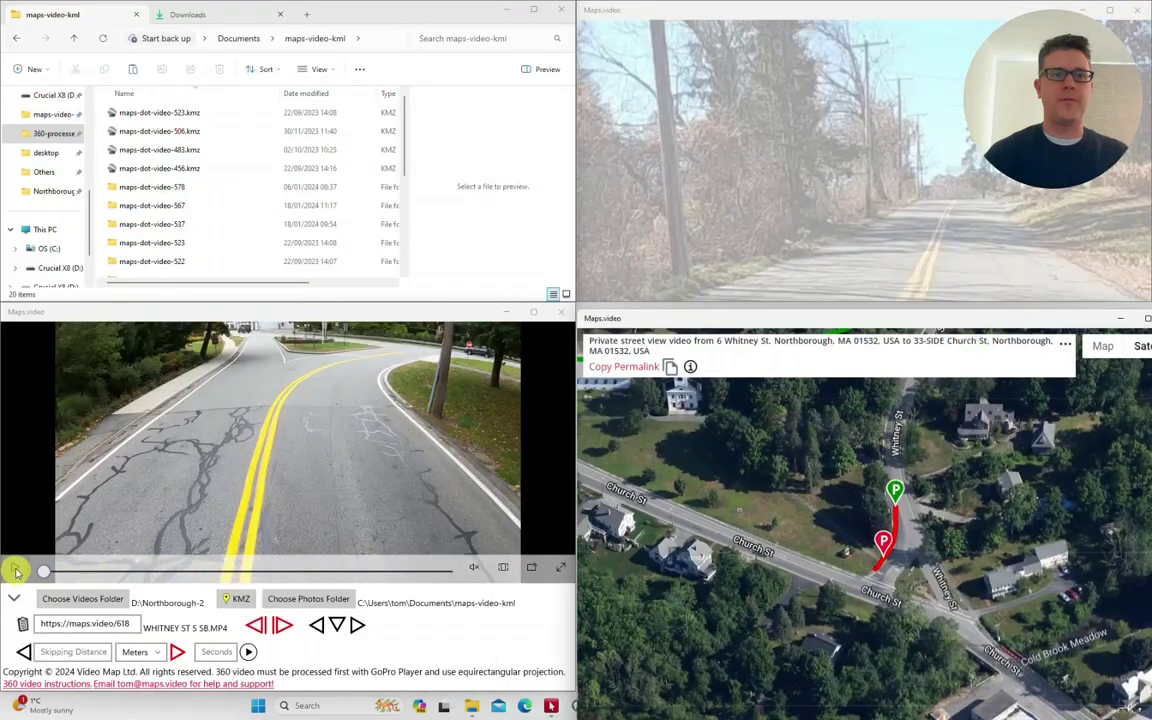
Play and pause the Whitney St video, then show its route details.
{"action": "left_click", "coordinate": [23, 569]}
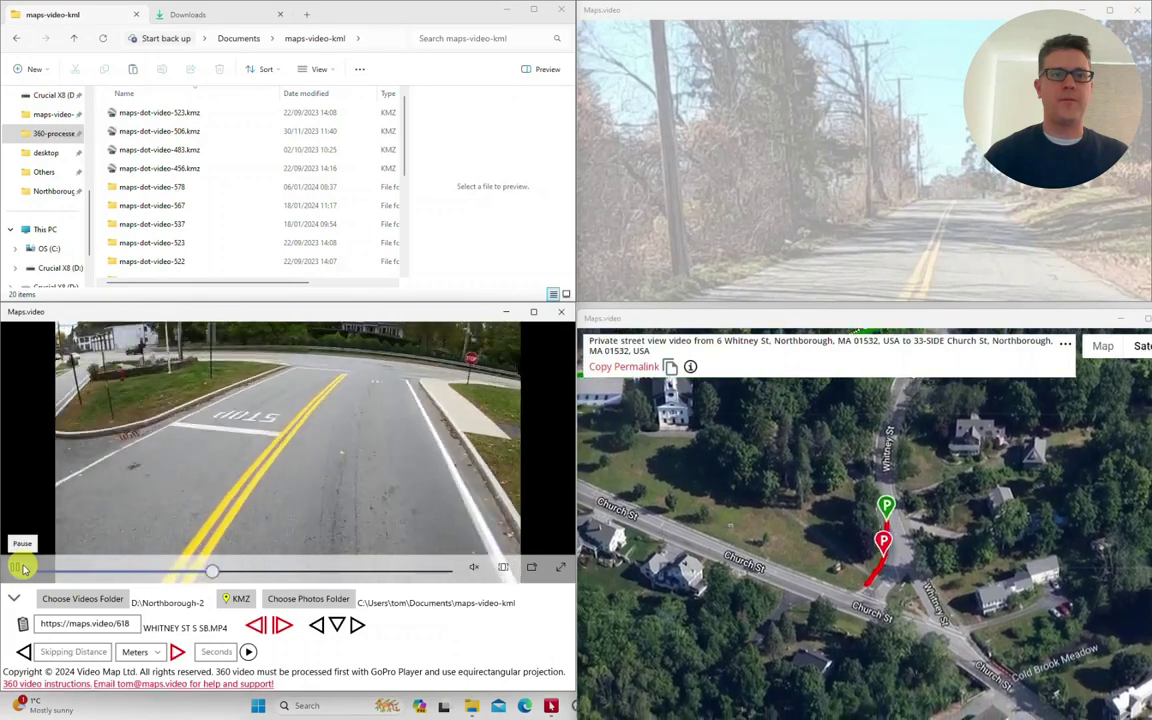
{"action": "left_click", "coordinate": [905, 556]}
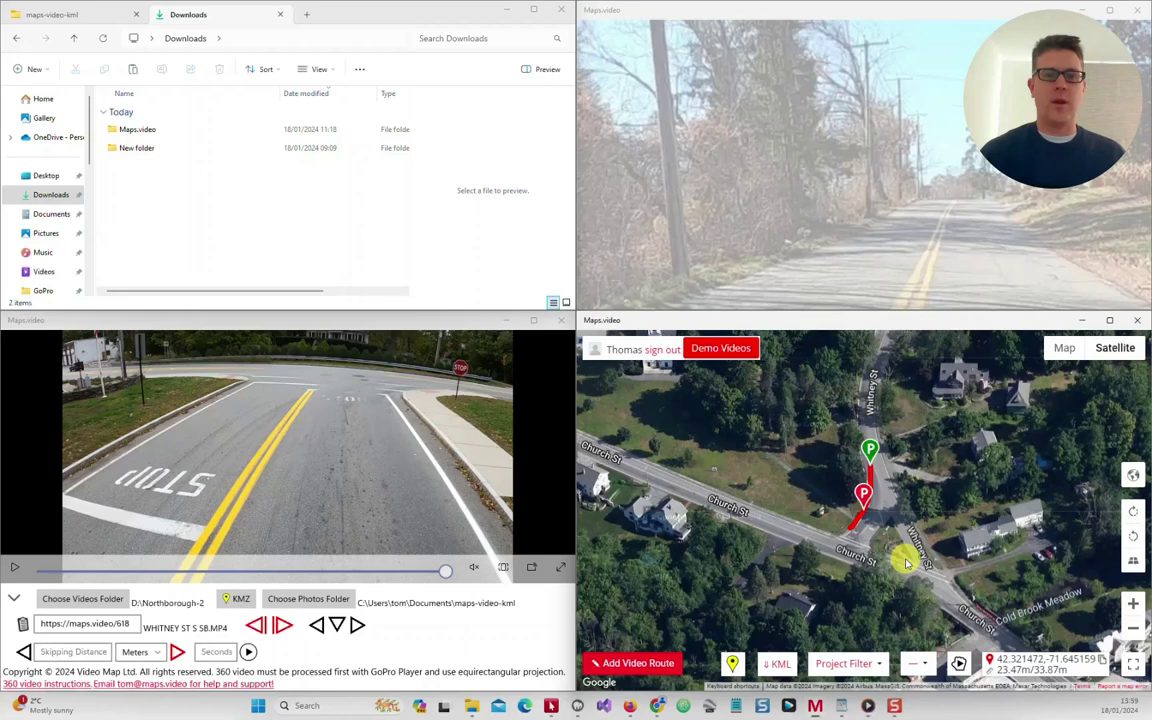
{"action": "left_click", "coordinate": [870, 452]}
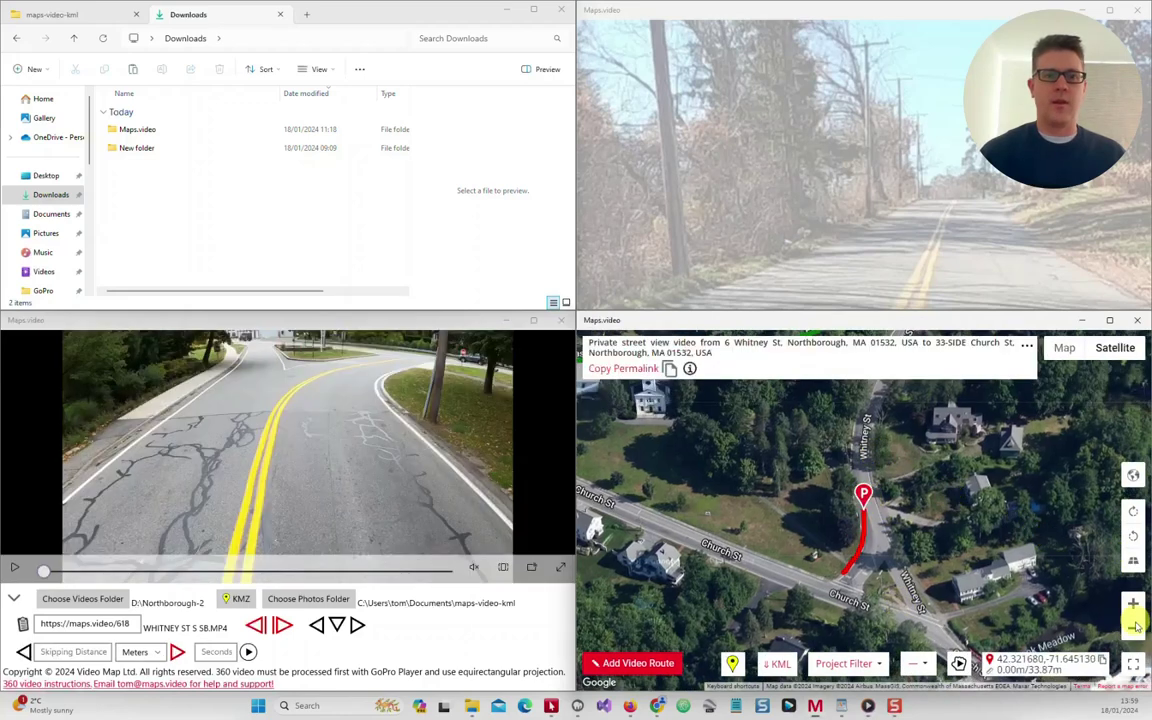
Zoom out, load the Pleasant St Ext route video, then open the Demo Videos information.
{"action": "left_click", "coordinate": [1134, 627]}
{"action": "left_click", "coordinate": [1134, 627]}
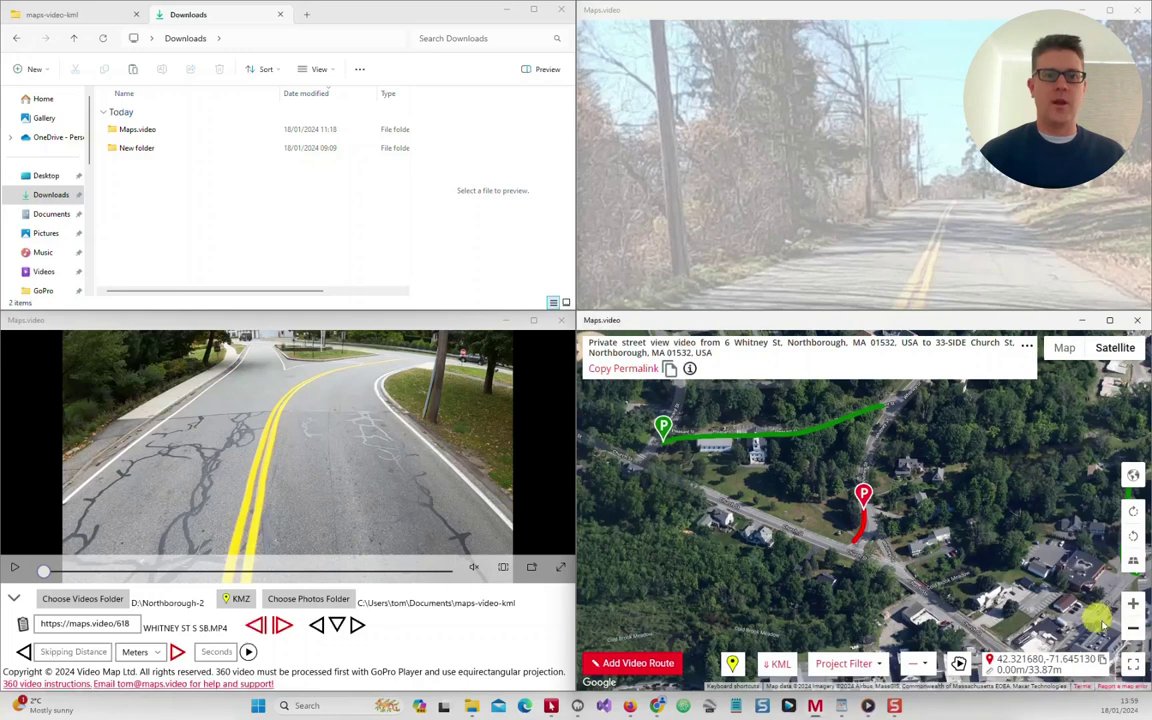
{"action": "left_click", "coordinate": [662, 432]}
{"action": "left_click", "coordinate": [662, 432]}
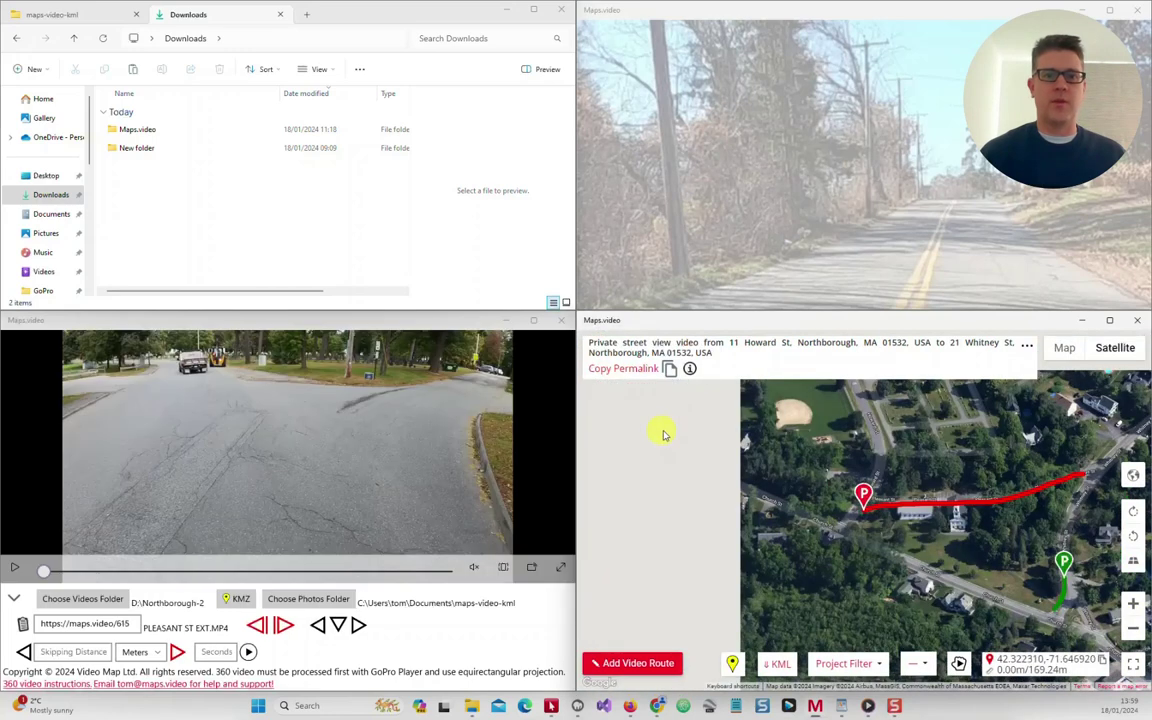
{"action": "left_click", "coordinate": [933, 500]}
{"action": "left_click", "coordinate": [864, 452]}
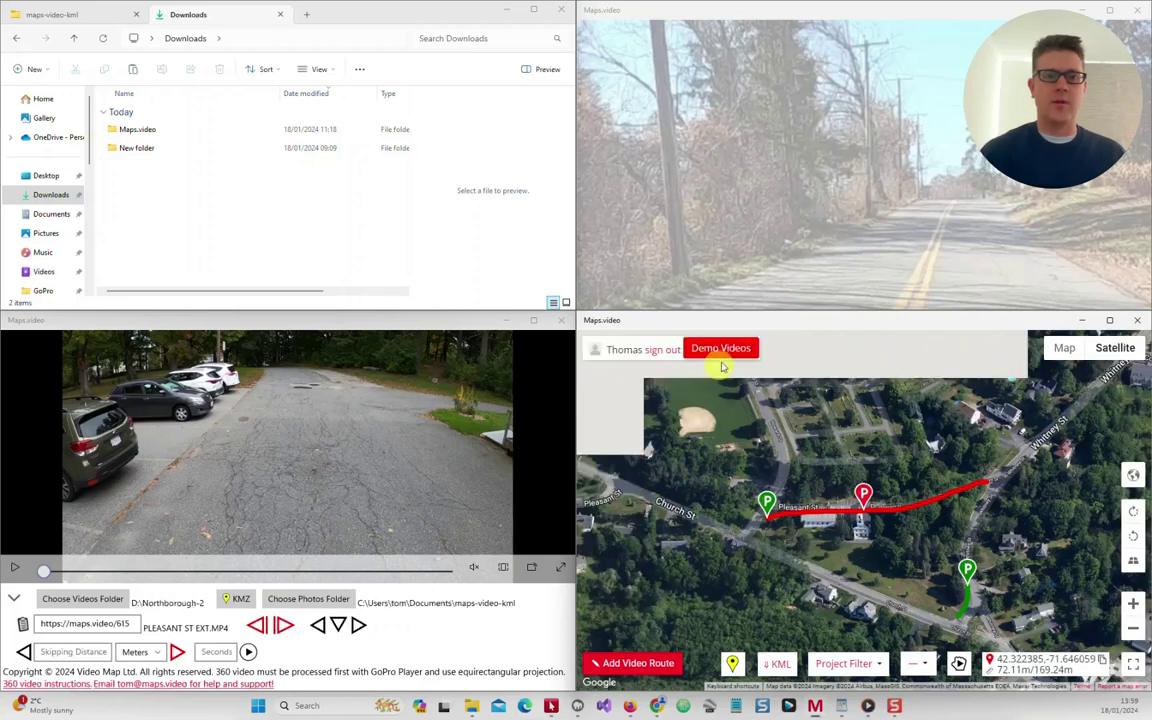
{"action": "left_click", "coordinate": [727, 350]}
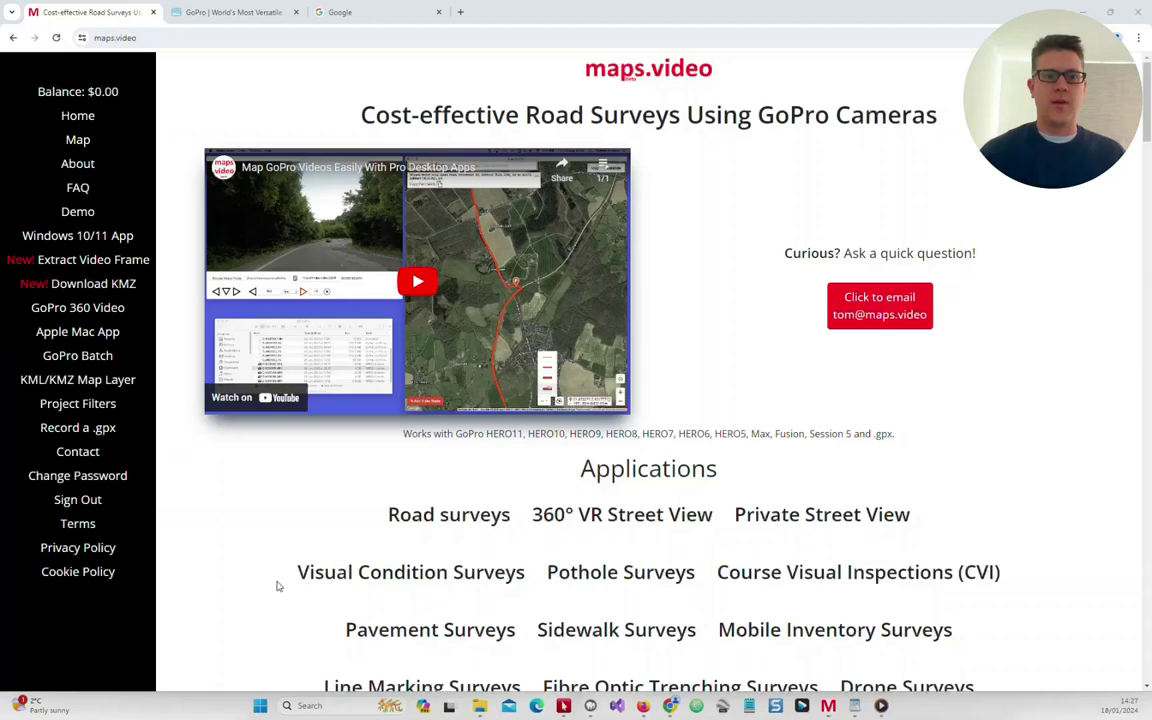
Go to the Windows 10/11 App page from the left sidebar.
{"action": "left_click", "coordinate": [78, 235]}
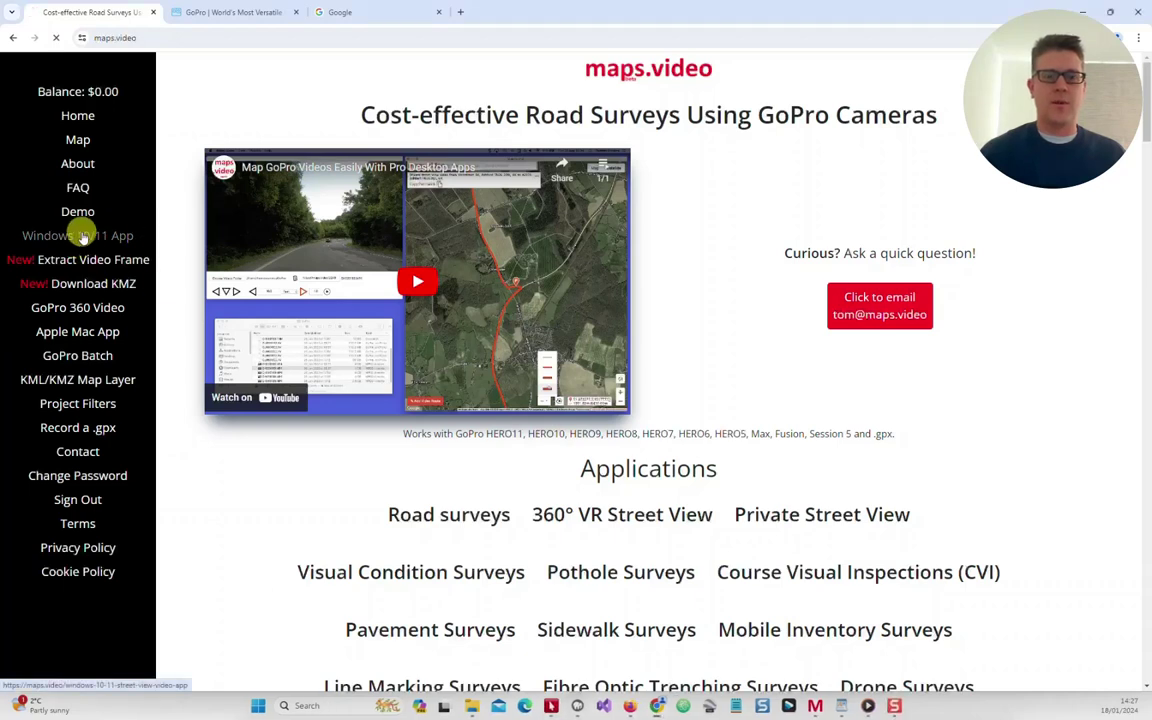